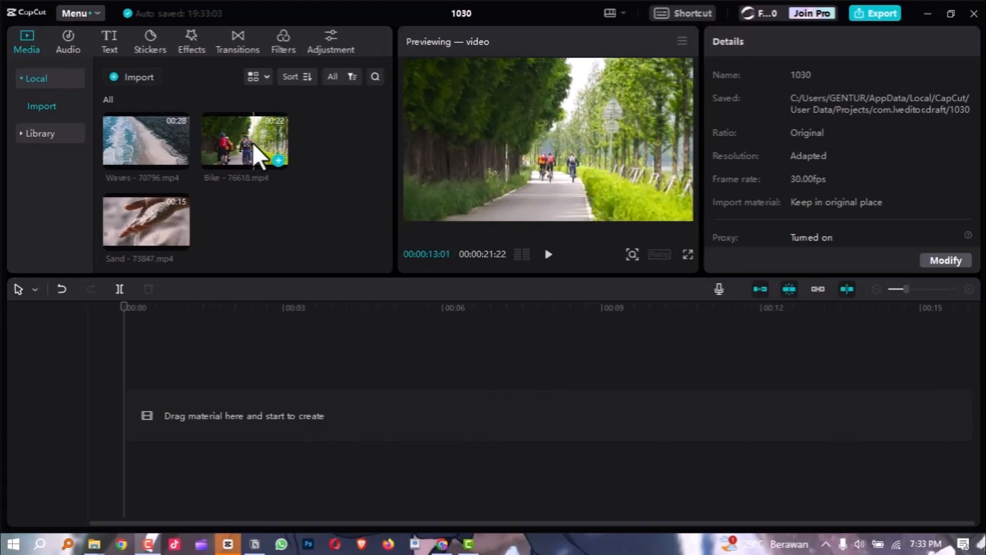
Place the Bike - 76618.mp4 clip at the start of the timeline and return the playhead to the beginning.
{"action": "left_click_drag", "start_coordinate": [250, 144], "coordinate": [134, 393]}
{"action": "left_click_drag", "start_coordinate": [202, 307], "coordinate": [98, 325]}
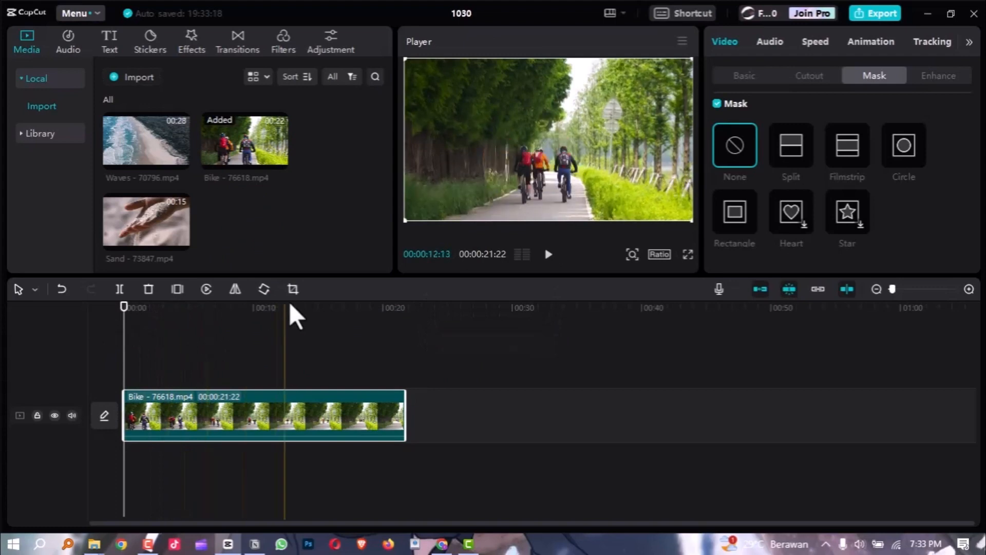
{"action": "left_click_drag", "start_coordinate": [297, 315], "coordinate": [223, 337]}
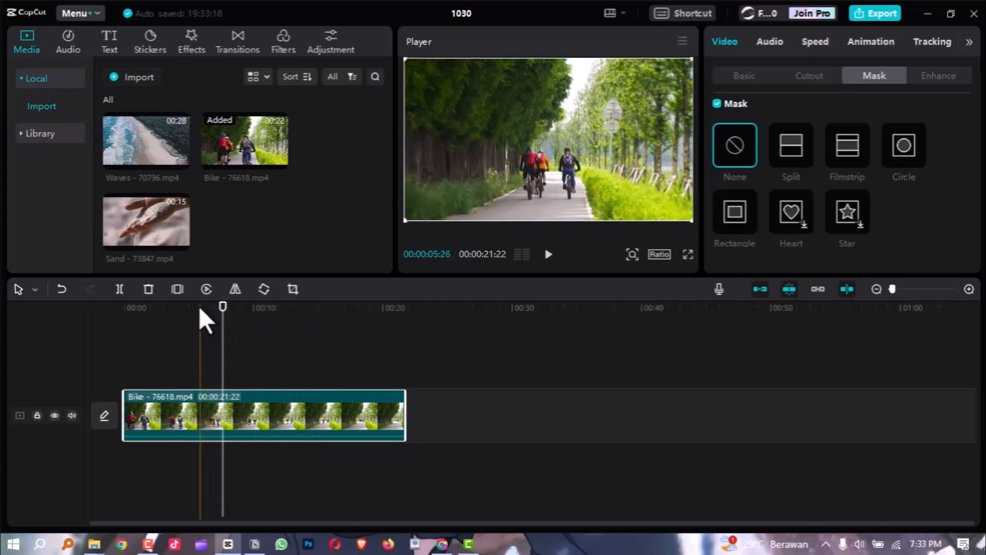
{"action": "left_click", "coordinate": [128, 328]}
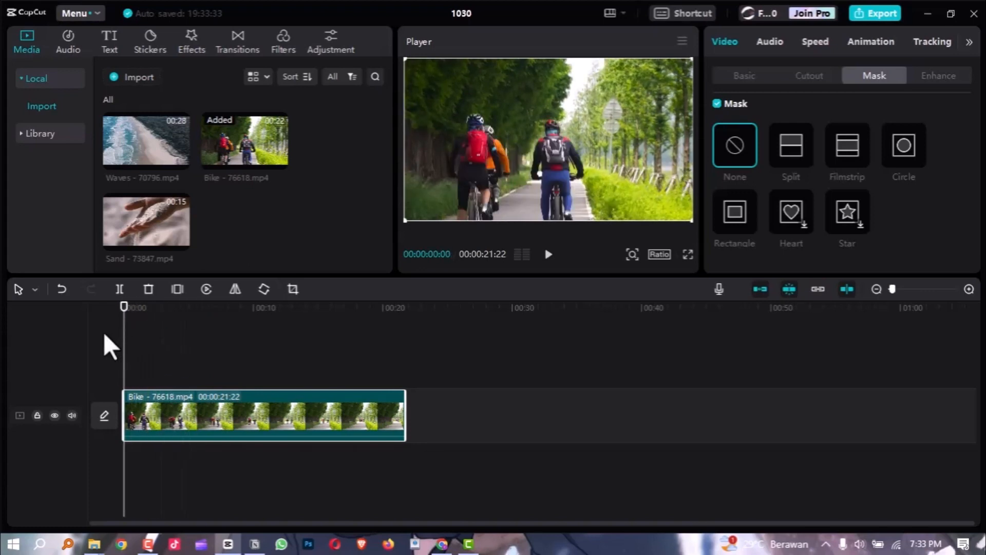
Add a Position & Size keyframe at the very start of the Bike clip.
{"action": "left_click", "coordinate": [724, 76]}
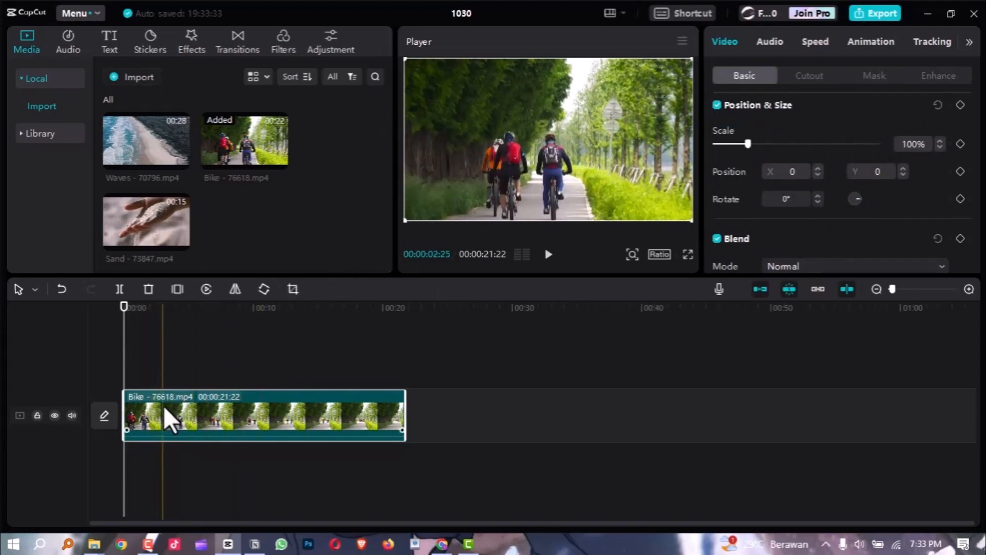
{"action": "mouse_move", "coordinate": [127, 321]}
{"action": "left_mouse_down"}
{"action": "mouse_move", "coordinate": [174, 310]}
{"action": "mouse_move", "coordinate": [169, 325]}
{"action": "mouse_move", "coordinate": [109, 317]}
{"action": "left_mouse_up"}
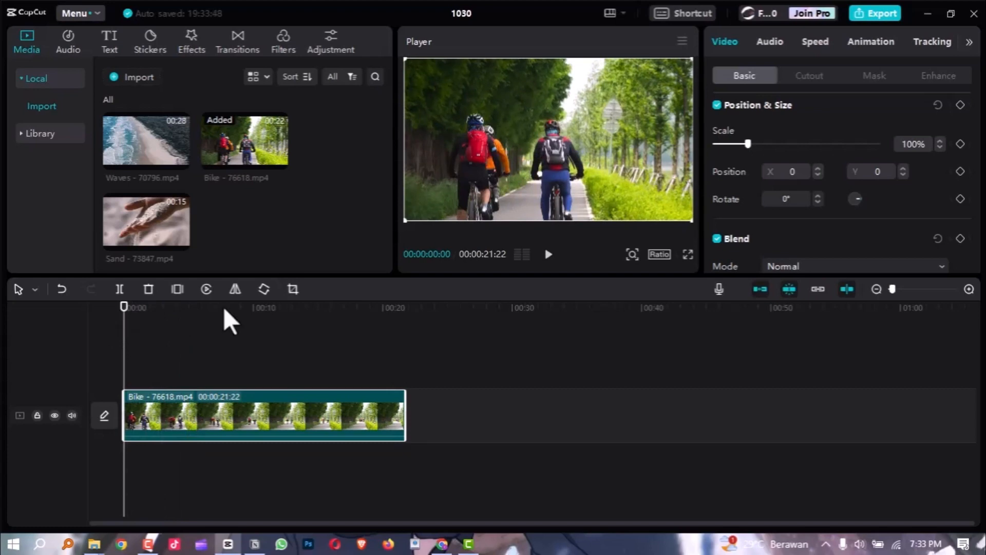
{"action": "left_click", "coordinate": [960, 105]}
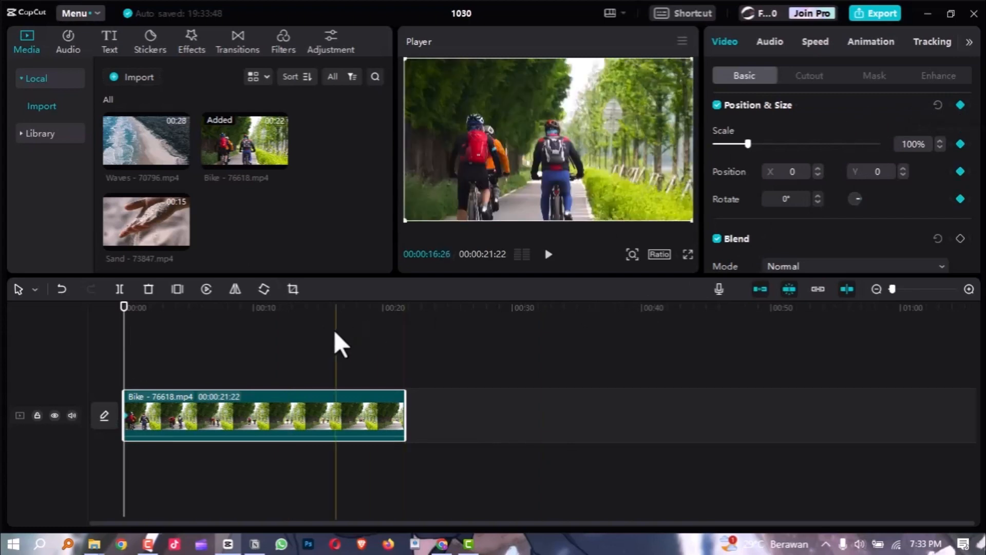
Scale the Bike clip to 120% at 00:00:03:01 so that a second scale keyframe is set there.
{"action": "scroll", "coordinate": [128, 421], "scroll_direction": "up", "scroll_amount": 3, "text": "ctrl"}
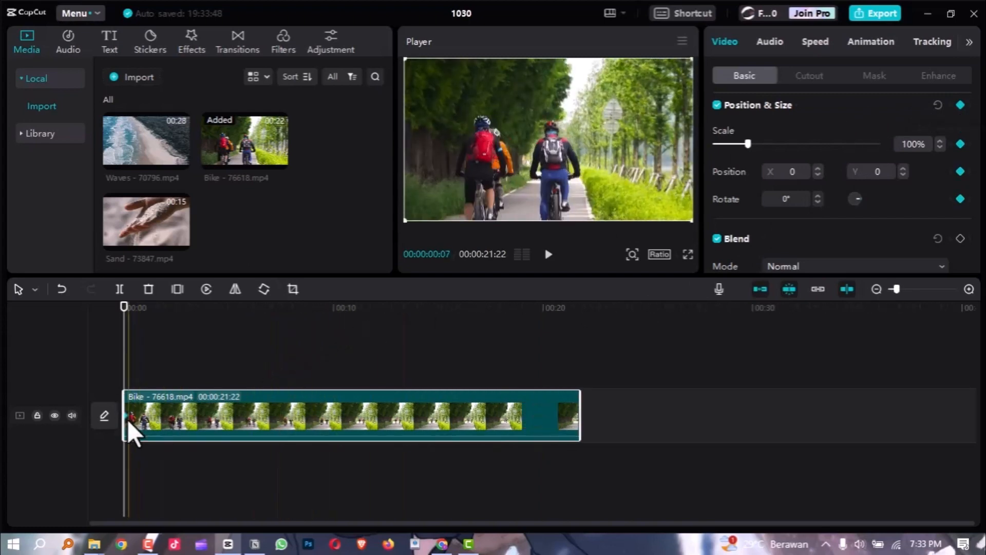
{"action": "scroll", "coordinate": [127, 419], "scroll_direction": "up", "scroll_amount": 4, "text": "ctrl"}
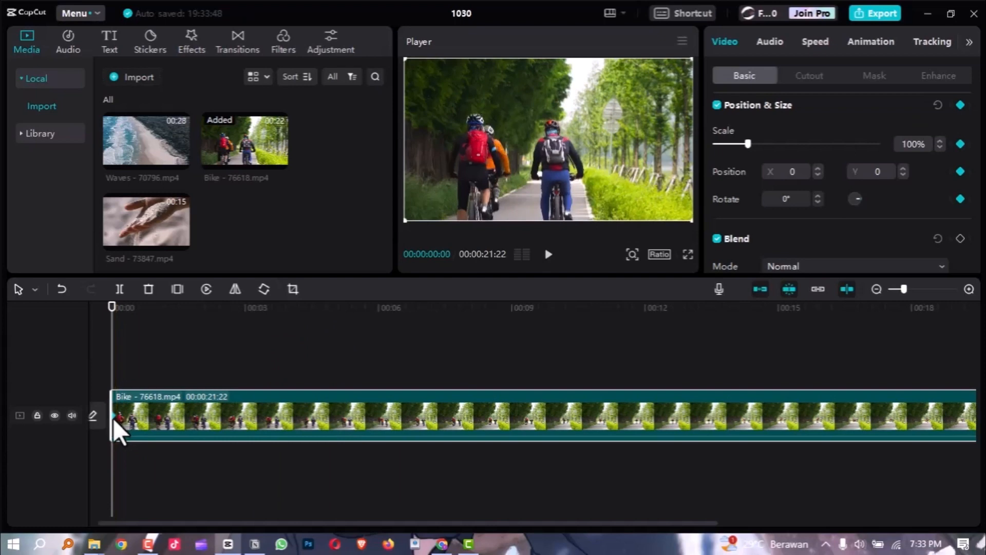
{"action": "scroll", "coordinate": [114, 417], "scroll_direction": "down", "scroll_amount": 1, "text": "ctrl"}
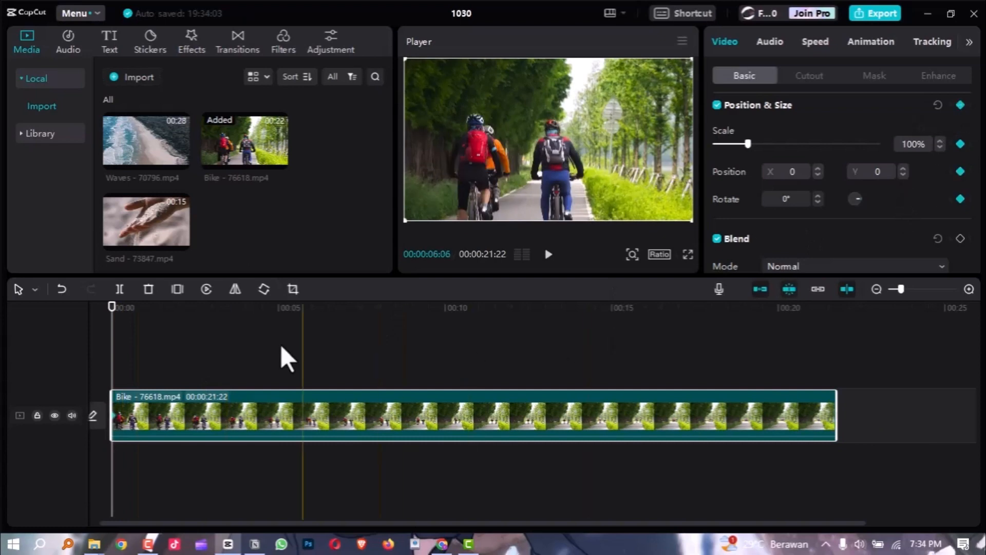
{"action": "scroll", "coordinate": [118, 318], "scroll_direction": "left", "scroll_amount": 1}
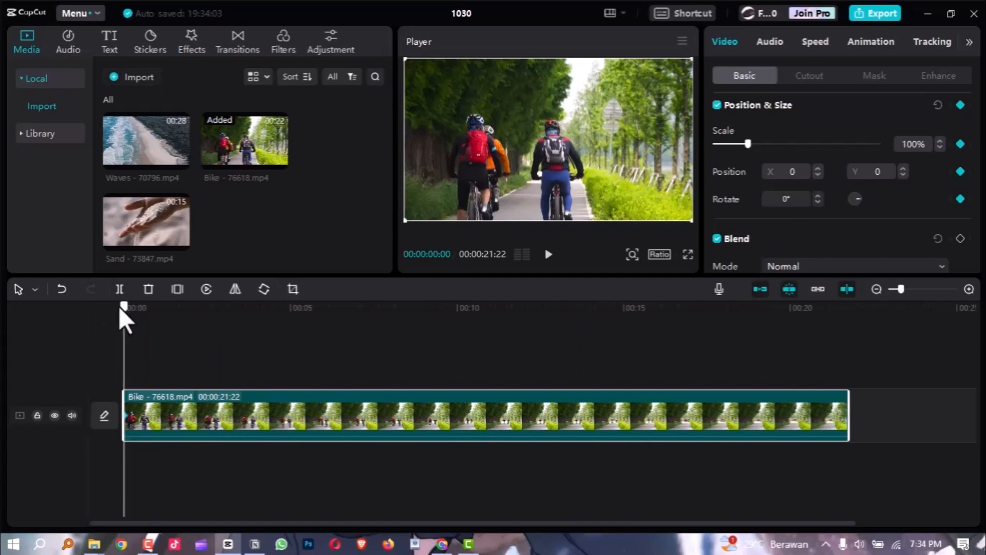
{"action": "left_click_drag", "start_coordinate": [128, 321], "coordinate": [240, 338]}
{"action": "scroll", "coordinate": [256, 331], "scroll_direction": "up", "scroll_amount": 2}
{"action": "scroll", "coordinate": [276, 323], "scroll_direction": "left", "scroll_amount": 2}
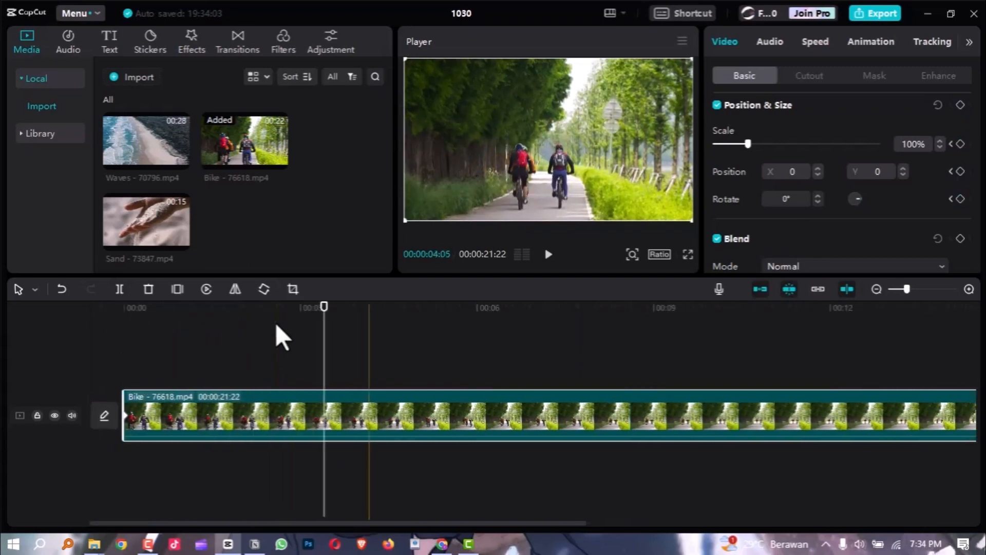
{"action": "left_click_drag", "start_coordinate": [328, 304], "coordinate": [303, 321]}
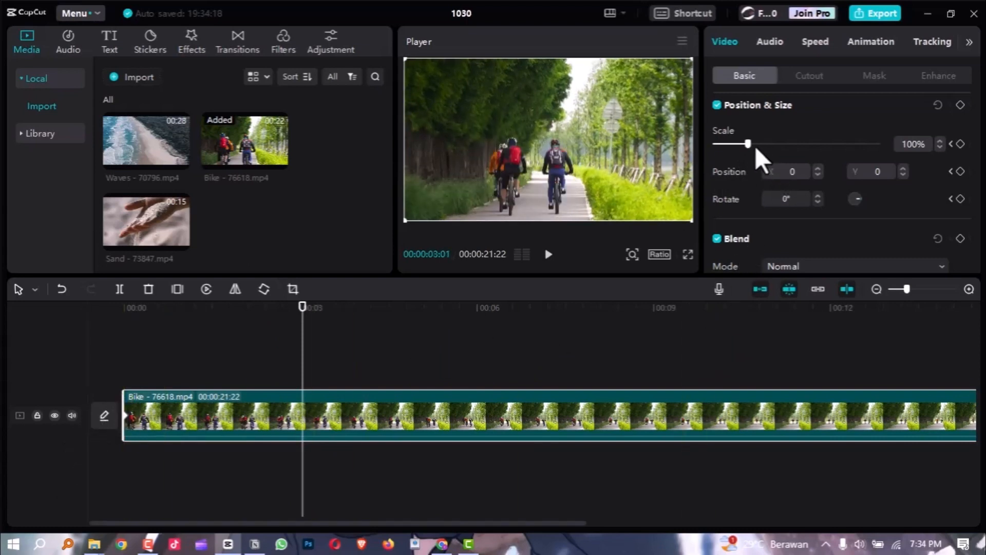
{"action": "left_click_drag", "start_coordinate": [749, 144], "coordinate": [755, 144]}
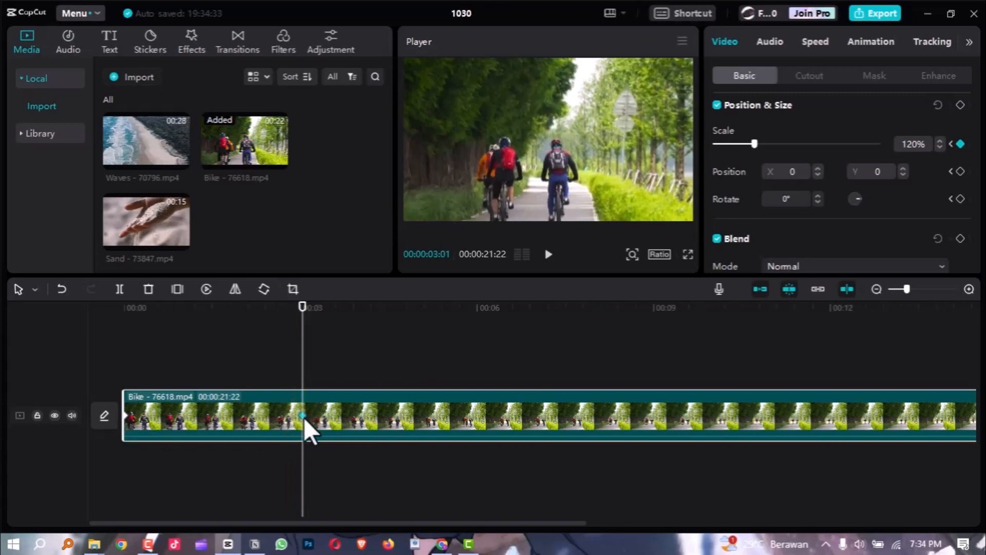
Preview the Bike clip's zoom animation in full screen from the start and return the playhead to the beginning.
{"action": "left_click_drag", "start_coordinate": [299, 319], "coordinate": [115, 345]}
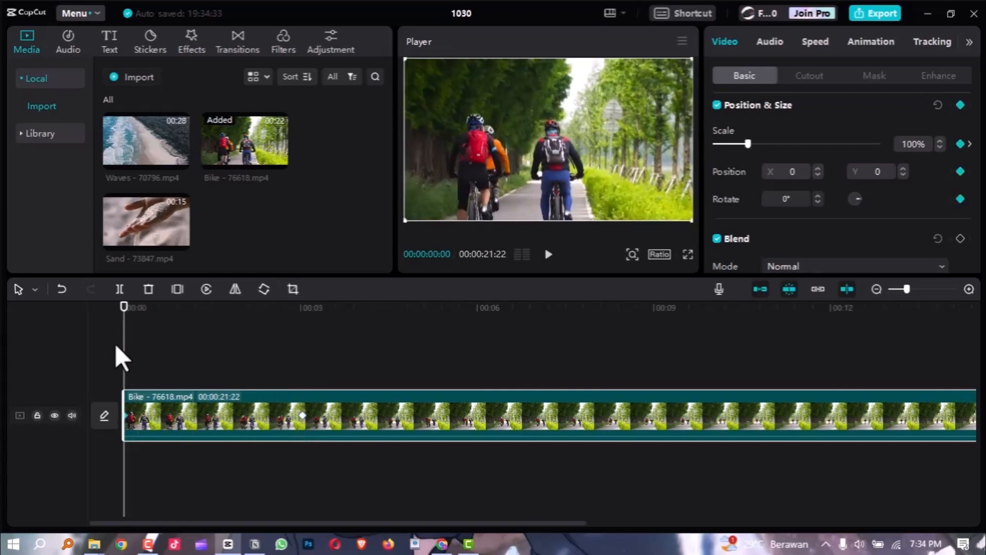
{"action": "key", "text": "ctrl+shift+f"}
{"action": "key", "text": "space"}
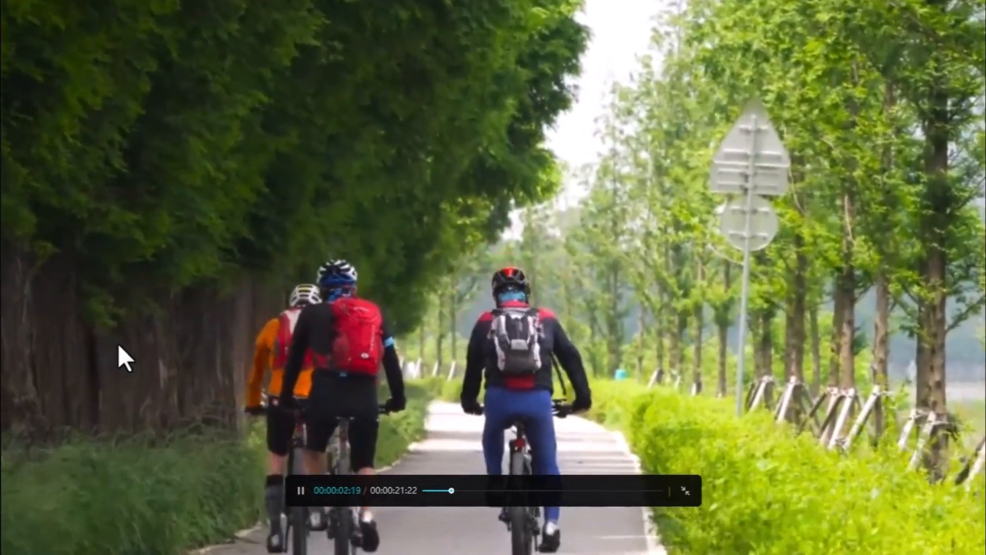
{"action": "key", "text": "Escape"}
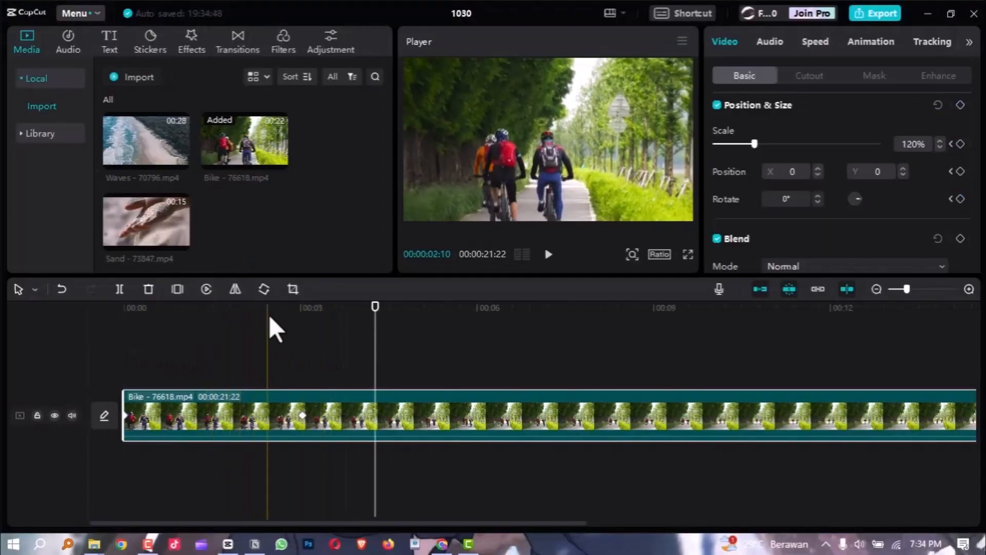
{"action": "left_click_drag", "start_coordinate": [375, 318], "coordinate": [111, 344]}
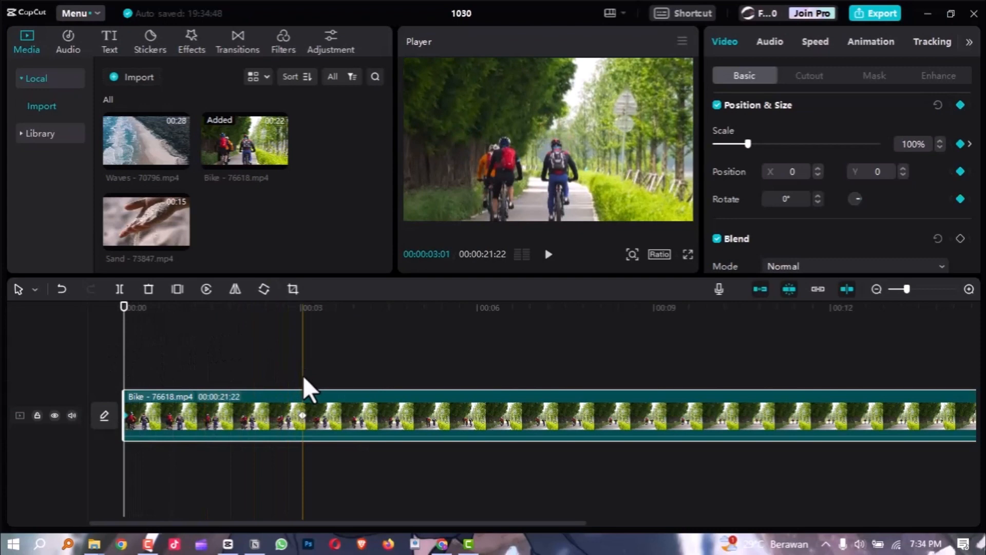
Reset the Bike clip's Position & Size settings to clear its keyframes.
{"action": "scroll", "coordinate": [311, 390], "scroll_direction": "down", "scroll_amount": 2}
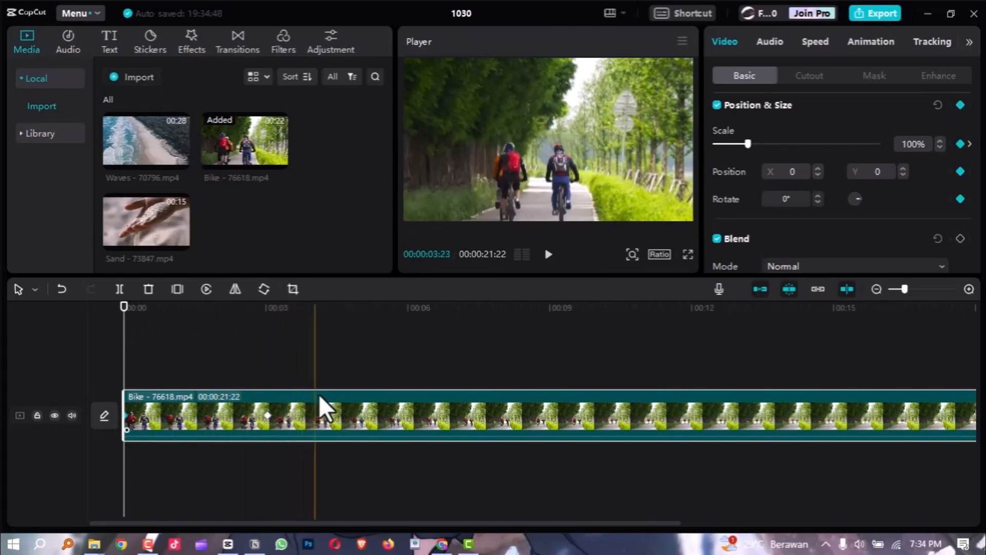
{"action": "scroll", "coordinate": [321, 402], "scroll_direction": "down", "scroll_amount": 3}
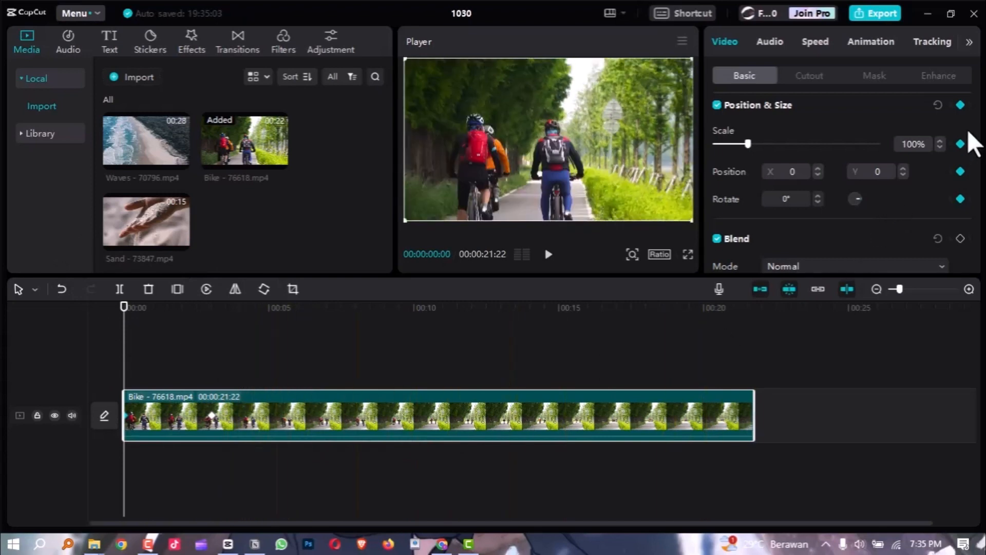
{"action": "left_click", "coordinate": [937, 106]}
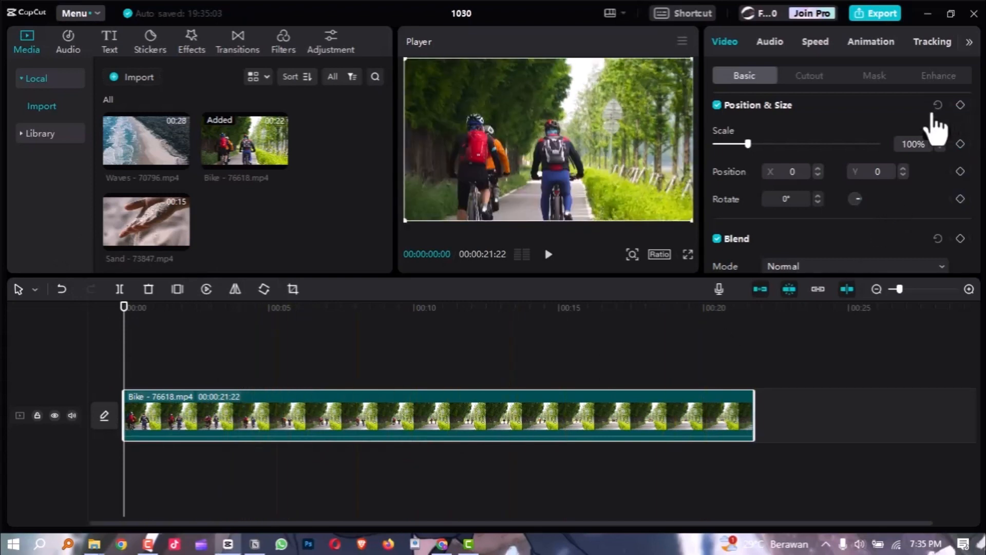
Move the Bike clip to the track above and place Waves - 70796.mp4 on the main track at the timeline start.
{"action": "left_click_drag", "start_coordinate": [199, 392], "coordinate": [208, 342]}
{"action": "left_click_drag", "start_coordinate": [145, 161], "coordinate": [138, 415]}
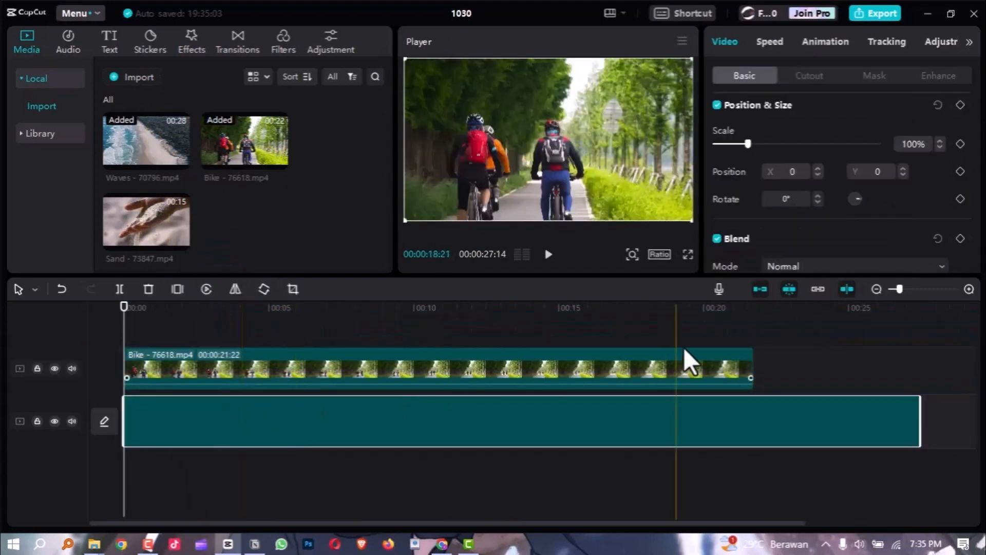
Trim the Waves clip's start to leave 00:00:07:08 and, with the main track magnet off, trim the Bike clip's end to a 00:00:03:14 length.
{"action": "left_click", "coordinate": [709, 307]}
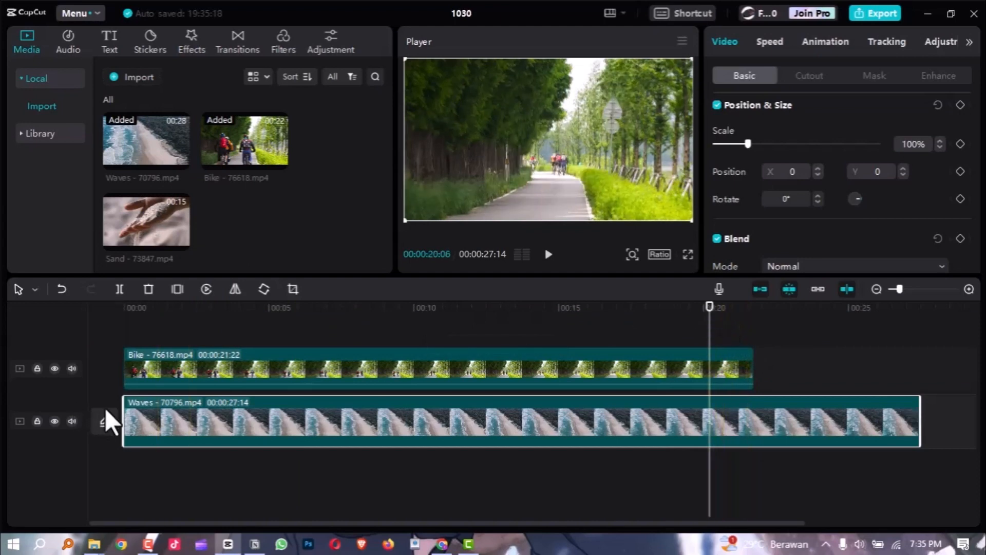
{"action": "left_click_drag", "start_coordinate": [123, 419], "coordinate": [715, 359]}
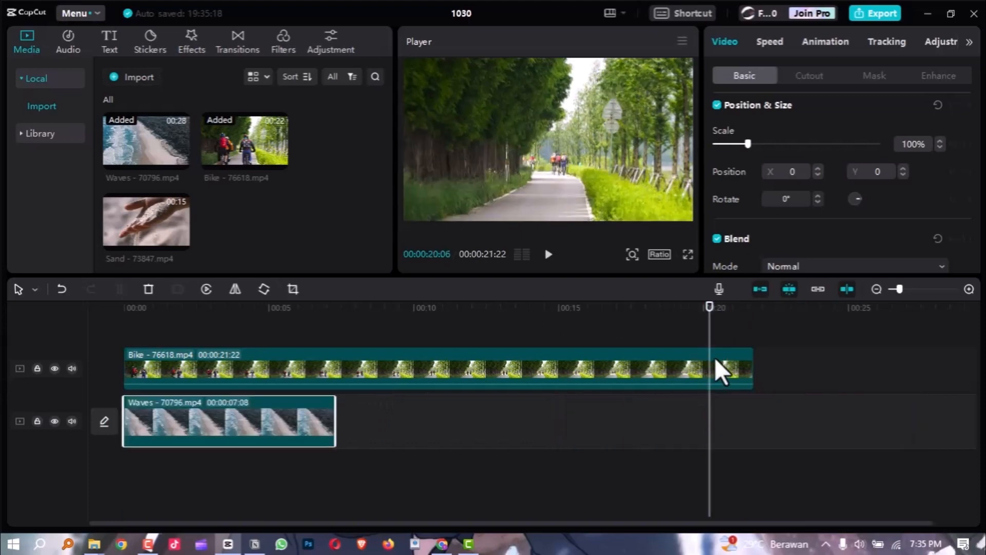
{"action": "left_click", "coordinate": [760, 289]}
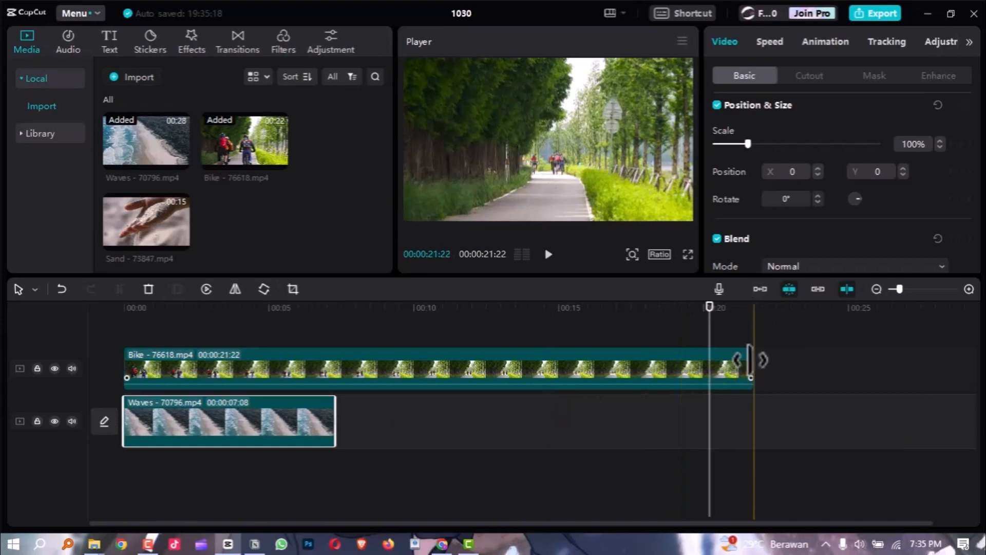
{"action": "left_click_drag", "start_coordinate": [750, 359], "coordinate": [226, 360]}
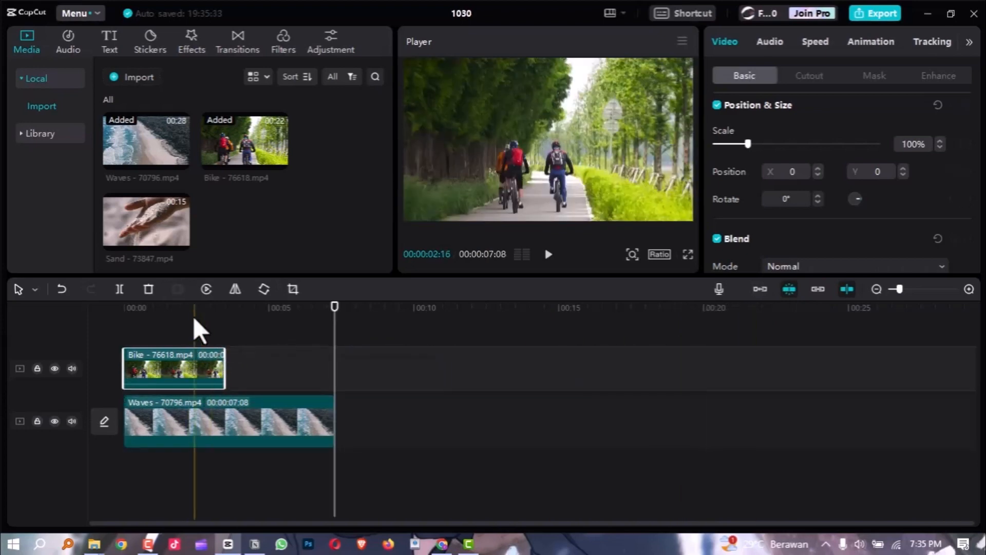
At 00:00:02:13, apply a Split mask rotated 90° to the Bike clip, align its line with the frame's left edge, and add a mask keyframe.
{"action": "left_click", "coordinate": [194, 310]}
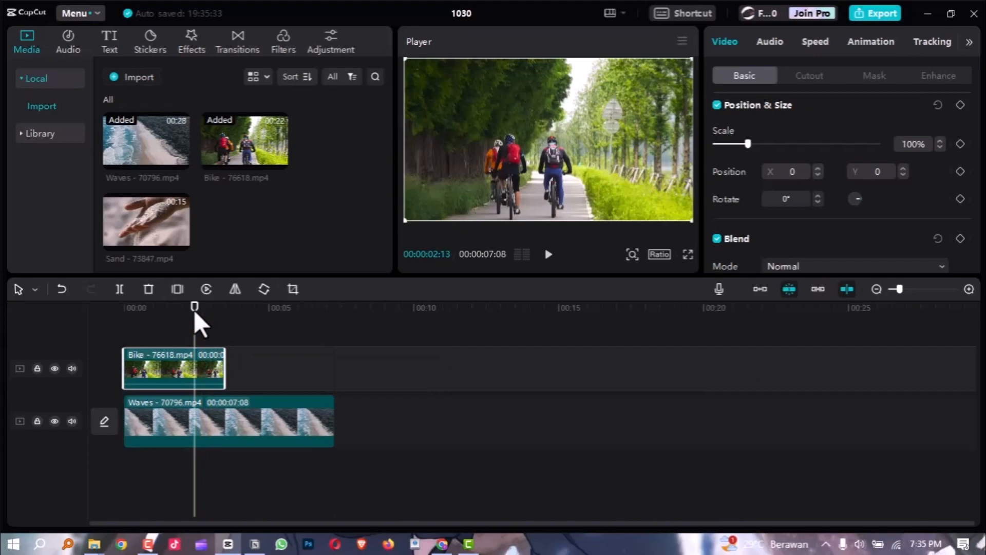
{"action": "scroll", "coordinate": [202, 315], "scroll_direction": "up", "scroll_amount": 2}
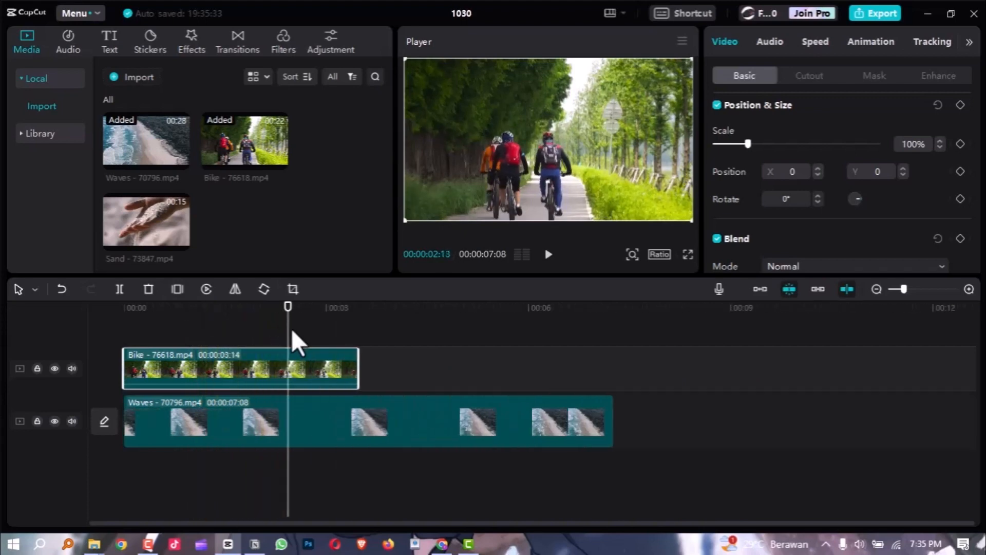
{"action": "scroll", "coordinate": [293, 331], "scroll_direction": "up", "scroll_amount": 1}
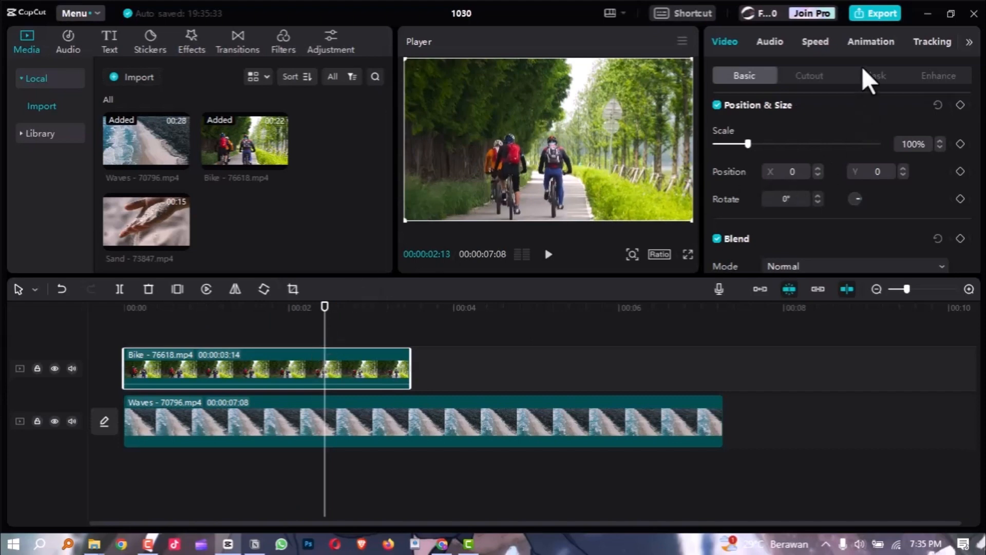
{"action": "left_click", "coordinate": [873, 75]}
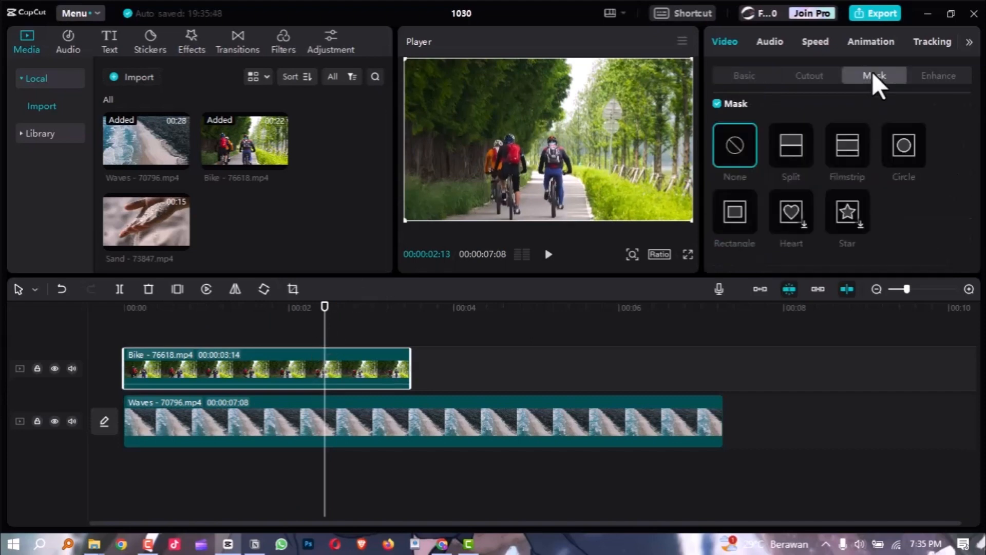
{"action": "left_click", "coordinate": [802, 149]}
{"action": "left_click_drag", "start_coordinate": [547, 157], "coordinate": [499, 131]}
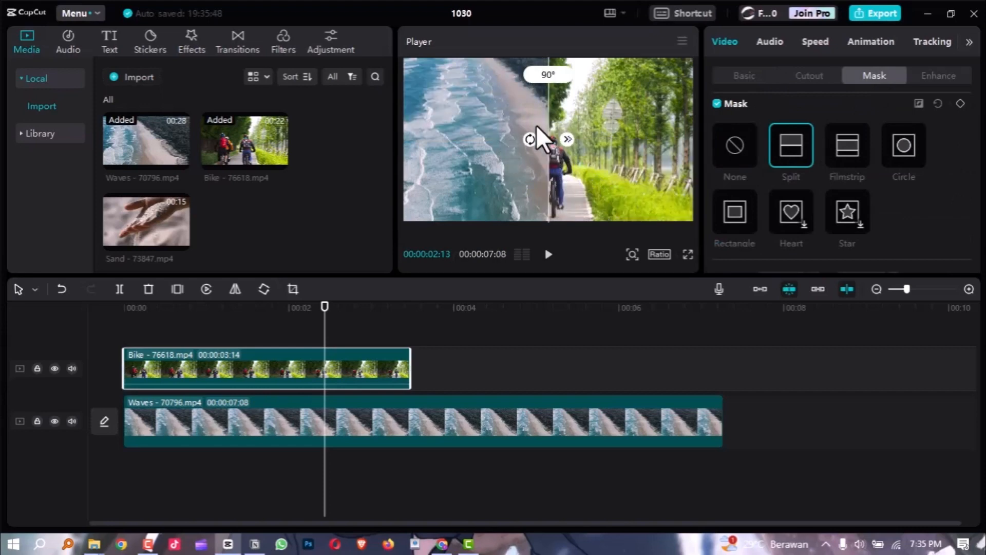
{"action": "left_click_drag", "start_coordinate": [548, 130], "coordinate": [393, 144]}
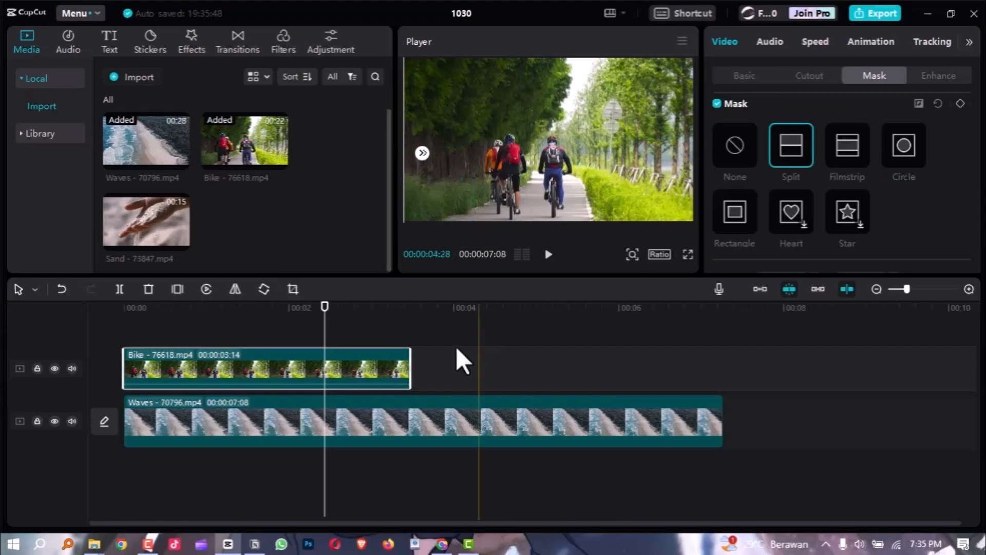
{"action": "left_click", "coordinate": [960, 104]}
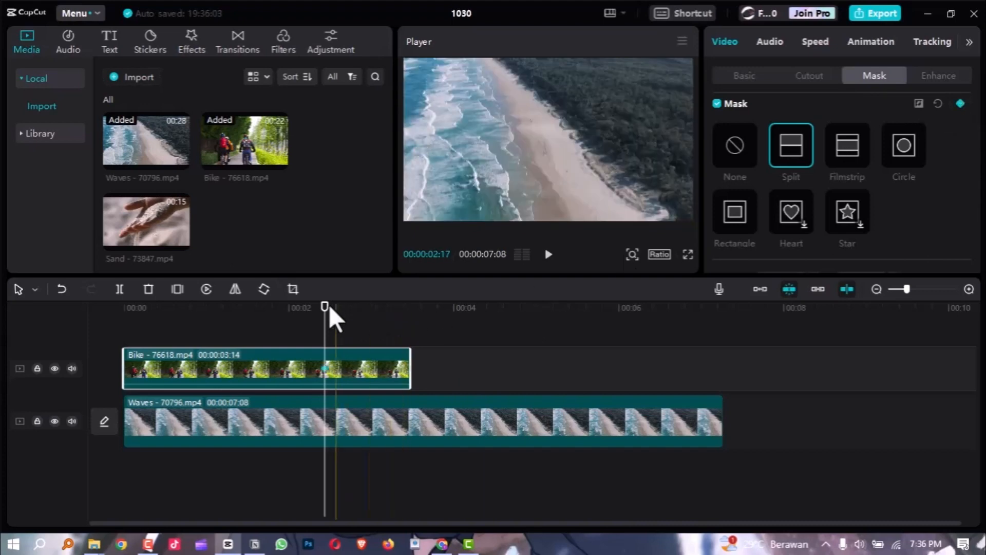
At 00:00:03:13, move the Bike clip's mask line to the frame's right edge to set the closing mask keyframe.
{"action": "left_click_drag", "start_coordinate": [326, 306], "coordinate": [407, 324]}
{"action": "key", "text": "Left"}
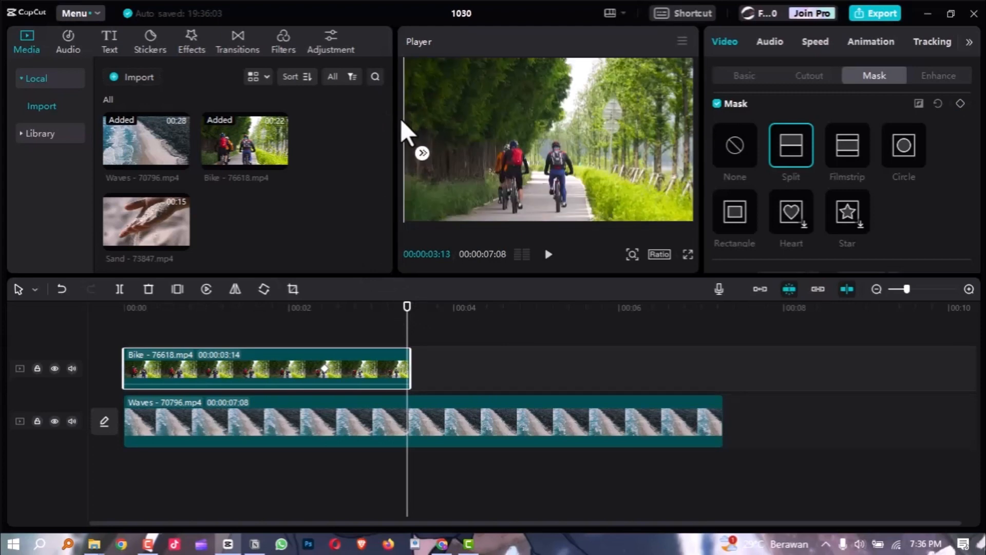
{"action": "left_click_drag", "start_coordinate": [403, 119], "coordinate": [692, 126]}
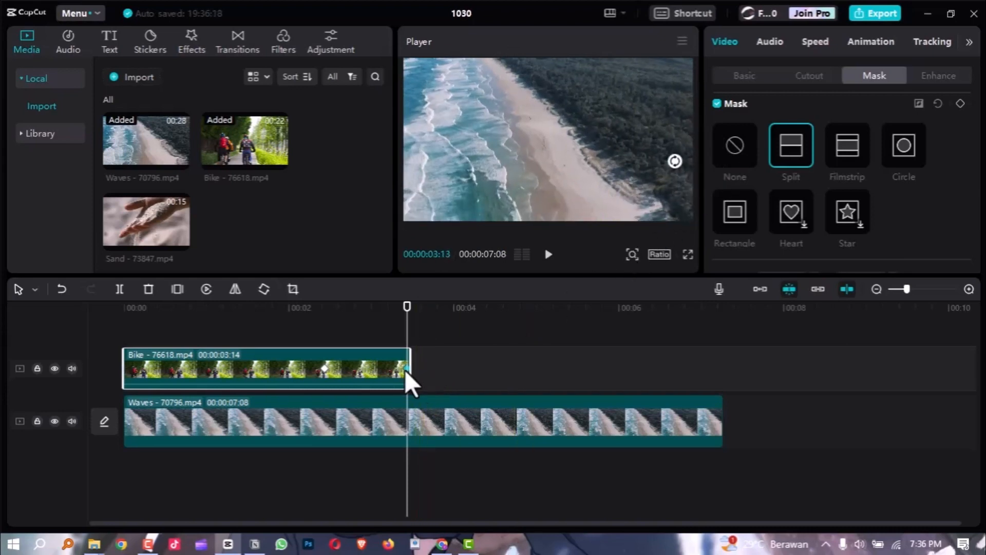
{"action": "scroll", "coordinate": [405, 369], "scroll_direction": "up", "scroll_amount": 3, "text": "ctrl"}
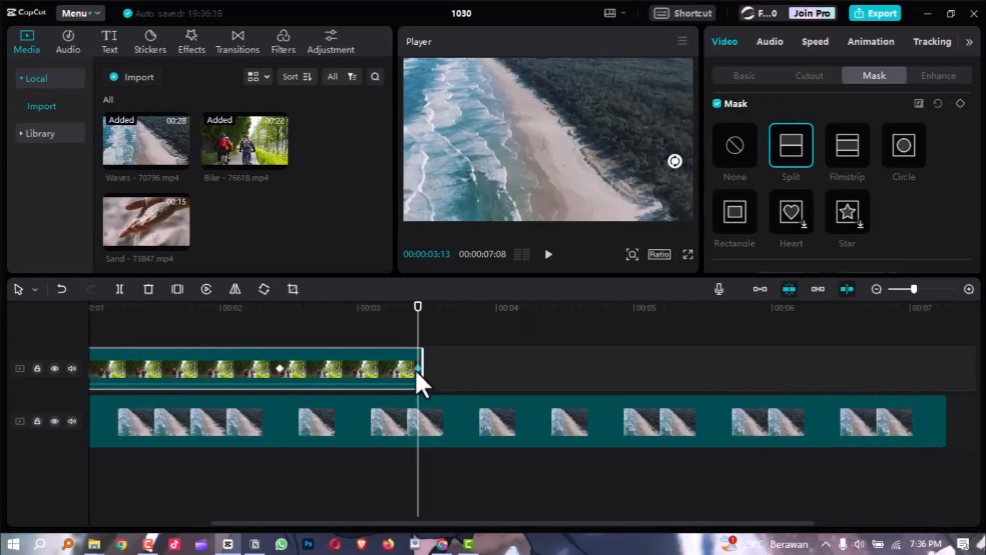
Play back the Split mask wipe from the Bike clip to the Waves clip, including in full screen.
{"action": "scroll", "coordinate": [415, 371], "scroll_direction": "down", "scroll_amount": 3, "text": "ctrl"}
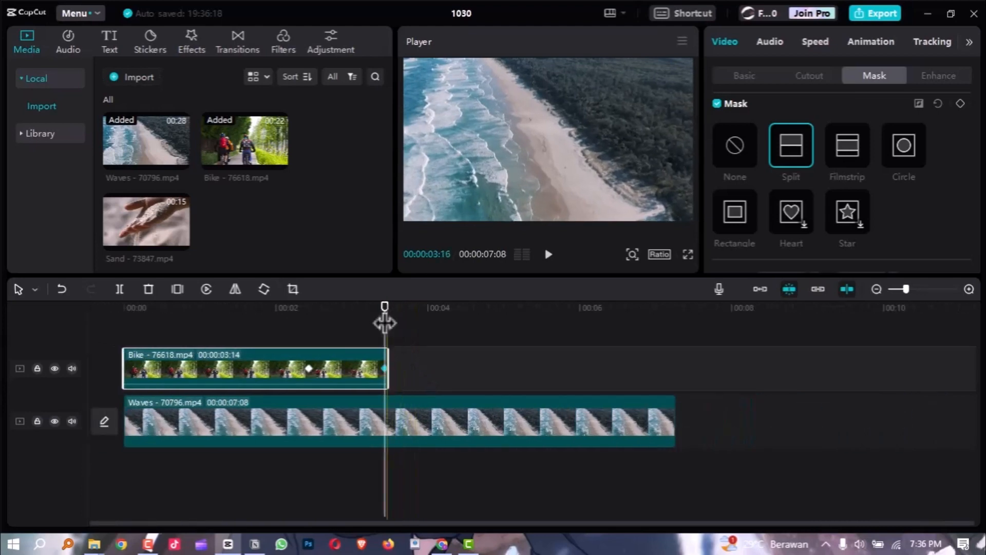
{"action": "left_click_drag", "start_coordinate": [347, 307], "coordinate": [235, 331]}
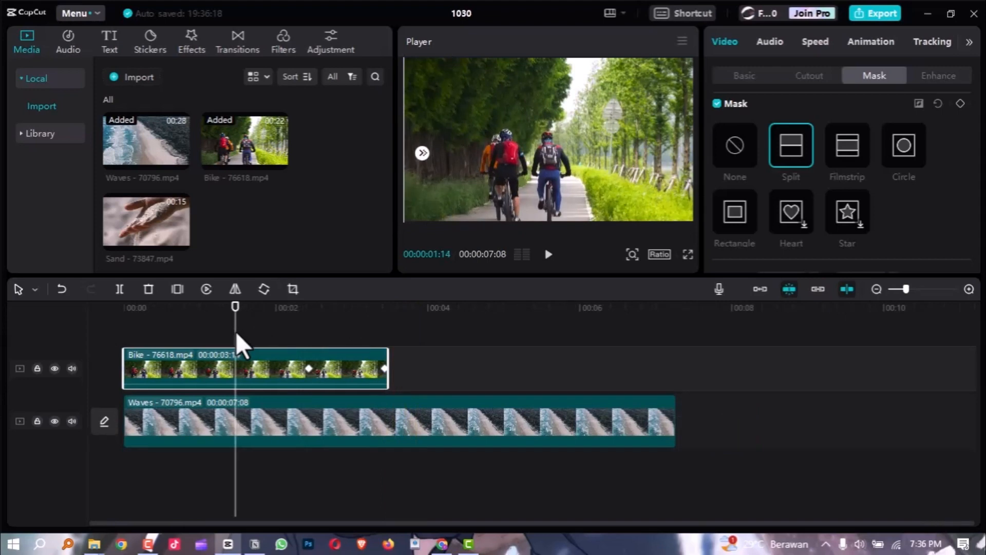
{"action": "key", "text": "space"}
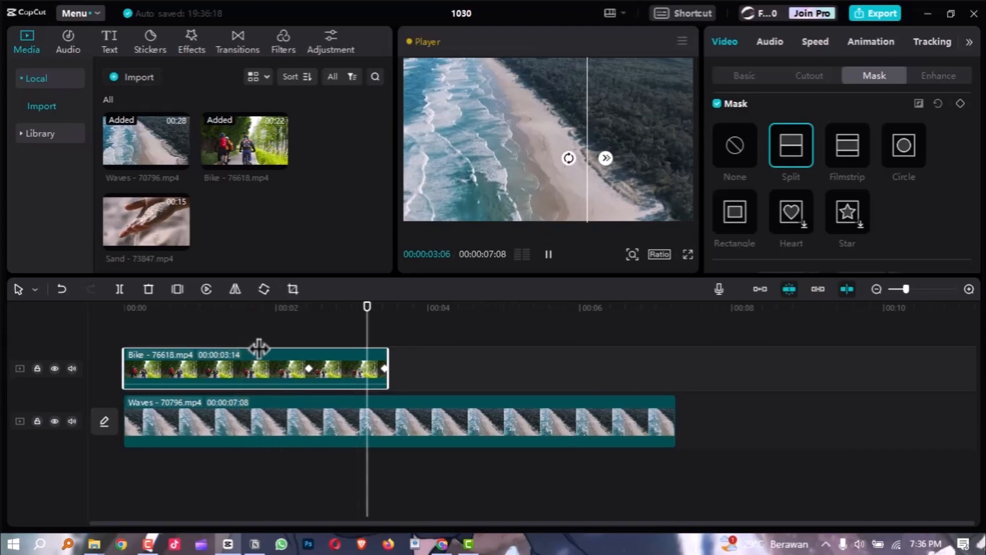
{"action": "key", "text": "space"}
{"action": "mouse_move", "coordinate": [285, 310]}
{"action": "left_mouse_down"}
{"action": "mouse_move", "coordinate": [309, 319]}
{"action": "mouse_move", "coordinate": [291, 301]}
{"action": "mouse_move", "coordinate": [280, 304]}
{"action": "left_mouse_up"}
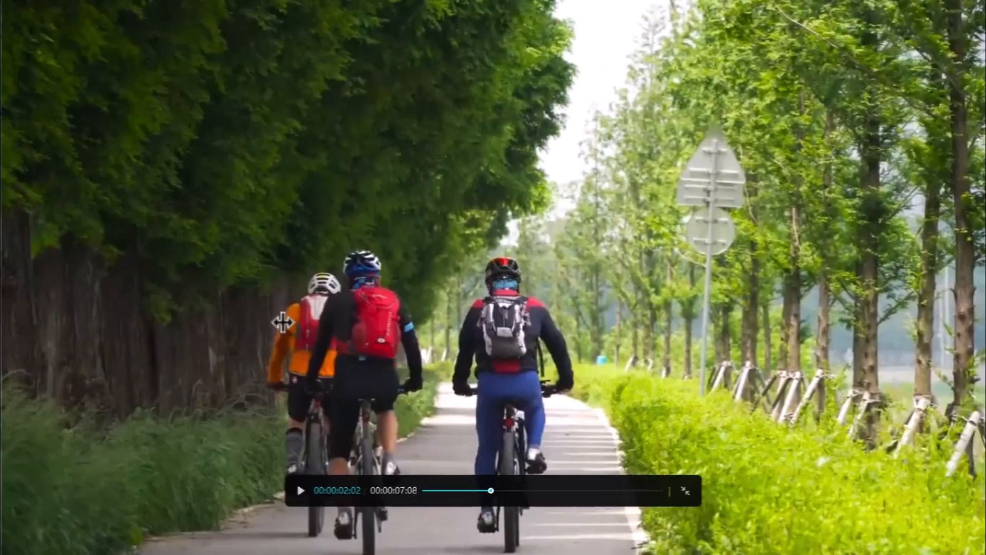
{"action": "key", "text": "space"}
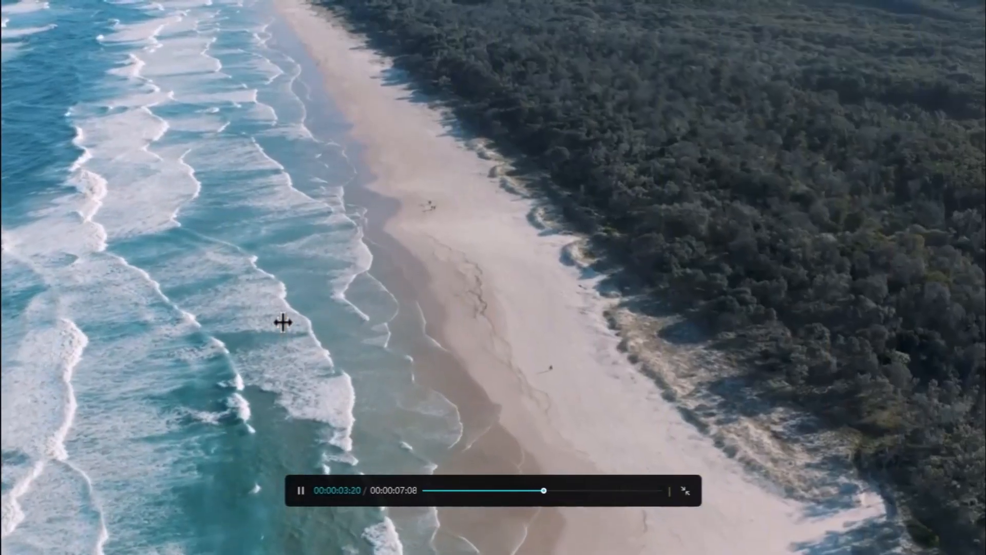
{"action": "key", "text": "Escape"}
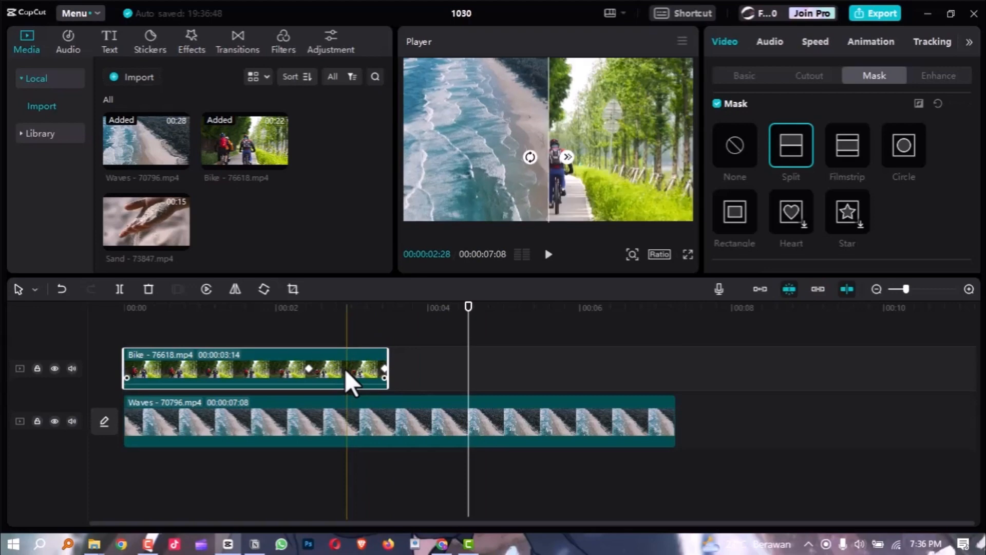
Delete the Bike clip from the upper track and return the playhead to the timeline start.
{"action": "key", "text": "Delete"}
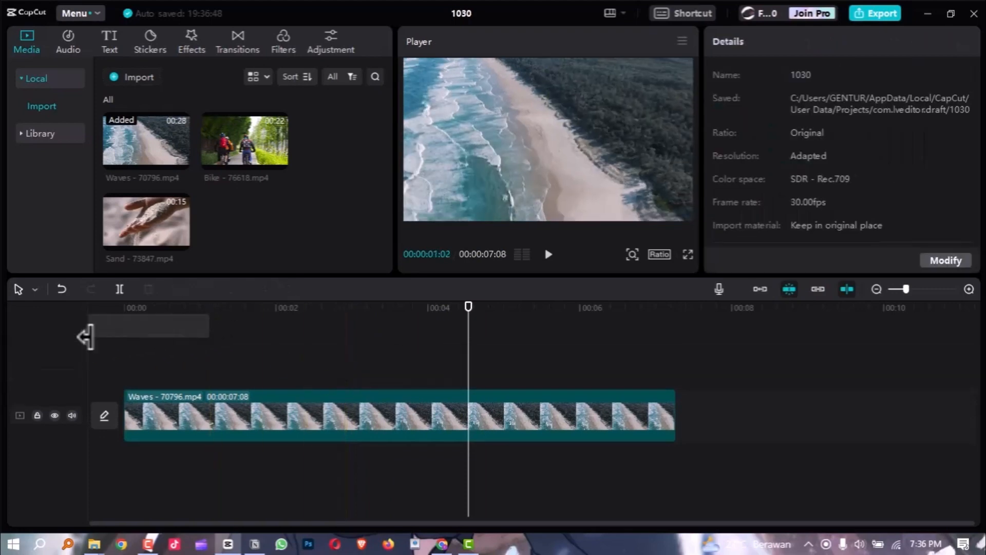
{"action": "left_click_drag", "start_coordinate": [154, 311], "coordinate": [118, 312]}
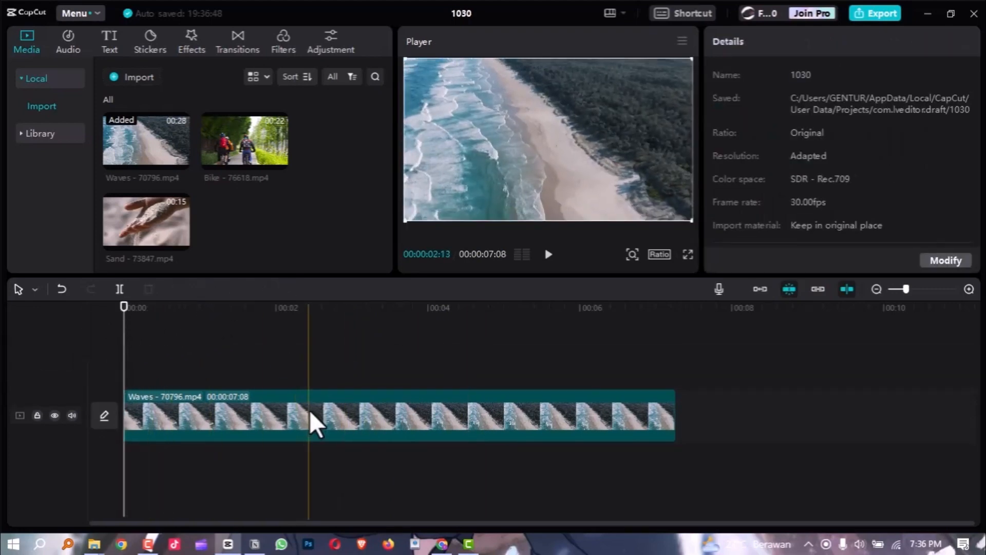
Apply a Filmstrip mask to the Waves clip, close it to a thin centre line, and add a mask keyframe at 00:00:00:00.
{"action": "left_click", "coordinate": [309, 411]}
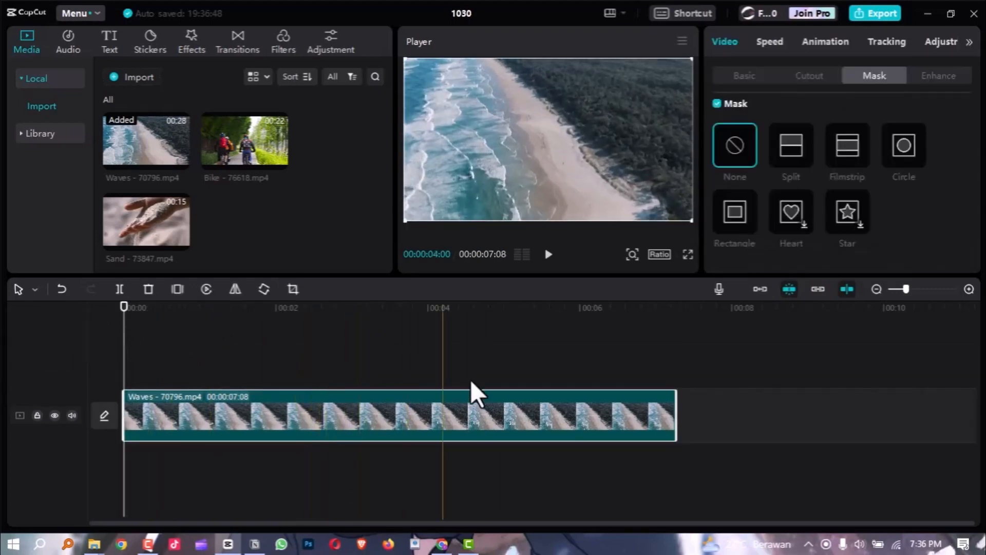
{"action": "left_click", "coordinate": [850, 151]}
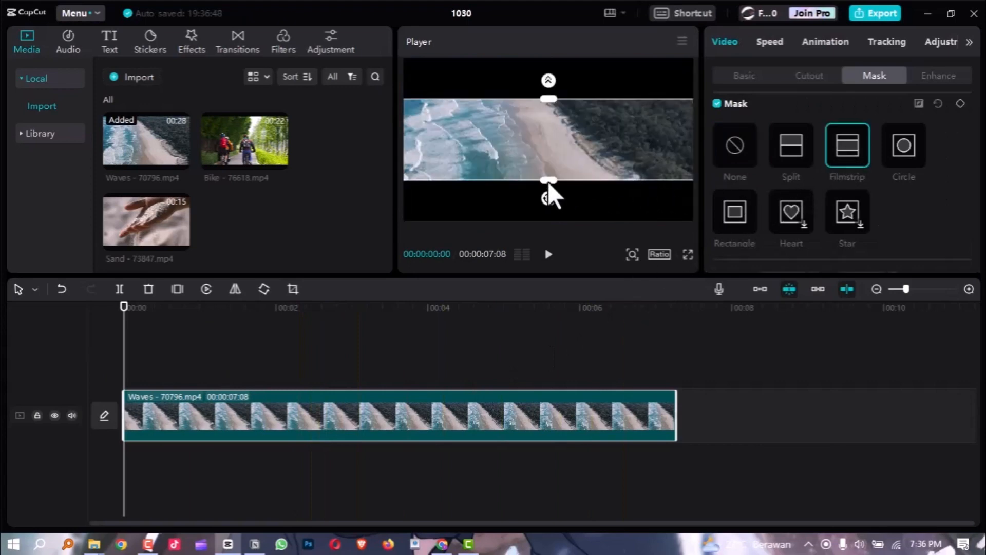
{"action": "left_click_drag", "start_coordinate": [547, 180], "coordinate": [543, 131]}
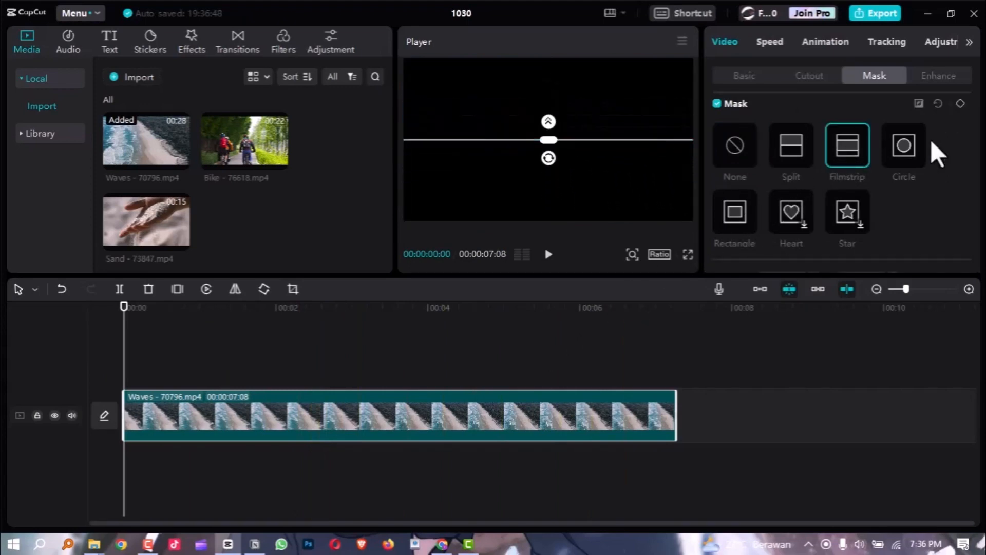
{"action": "left_click", "coordinate": [960, 103]}
At 00:00:01:00, widen the Waves clip's Filmstrip mask to a wide band with black bars above and below, setting the opening's end keyframe.
{"action": "scroll", "coordinate": [149, 359], "scroll_direction": "up", "scroll_amount": 4}
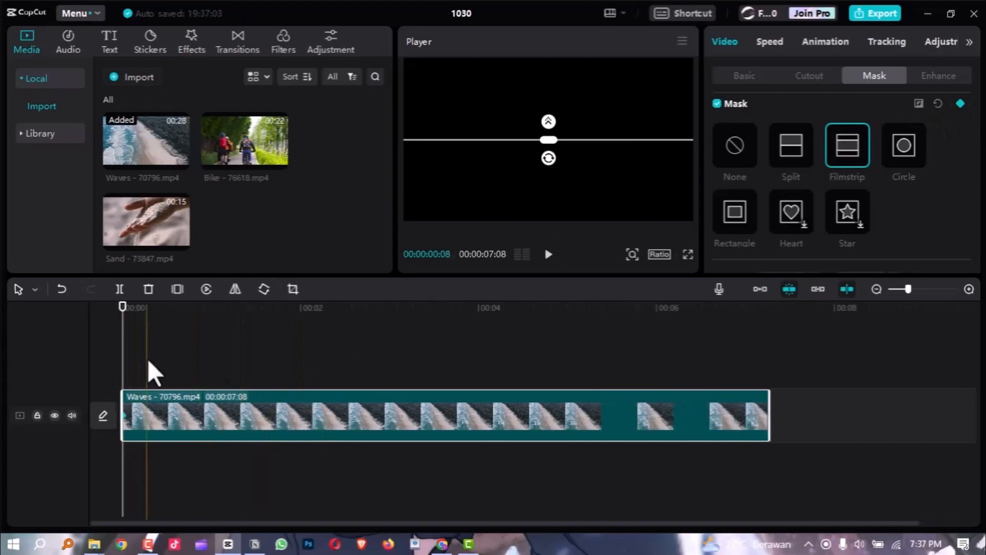
{"action": "left_click", "coordinate": [271, 308]}
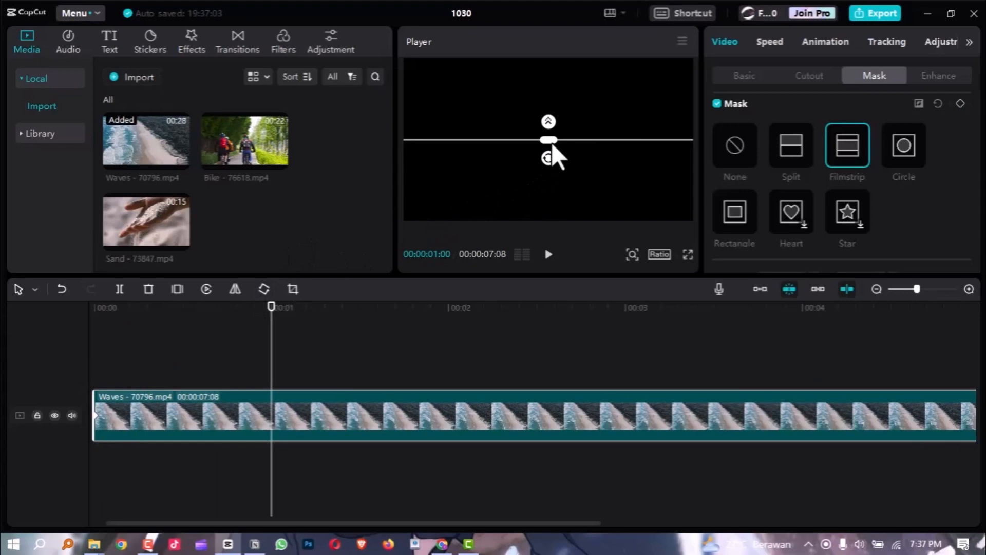
{"action": "left_click_drag", "start_coordinate": [553, 146], "coordinate": [549, 200]}
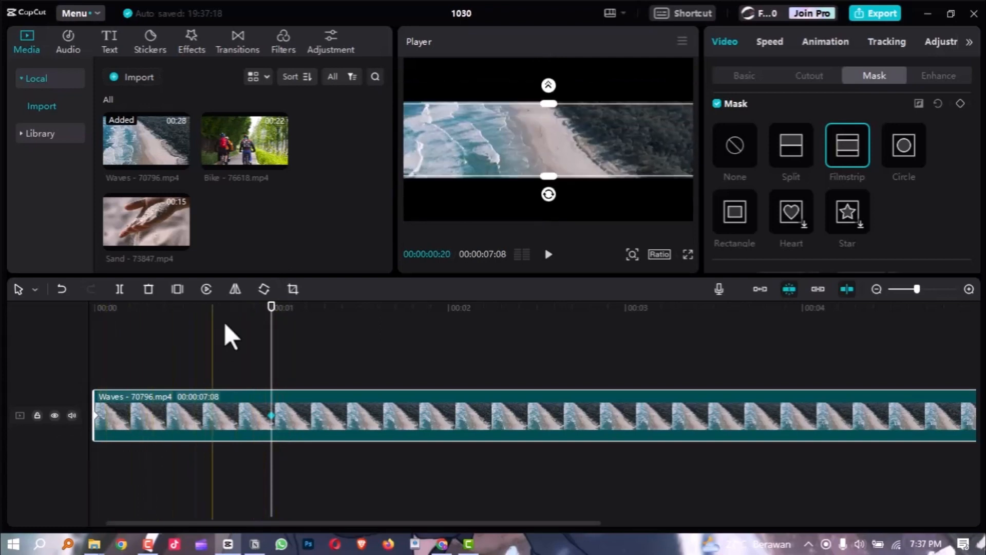
Play the Waves clip's Filmstrip opening from the timeline start in full screen and in the player, and pause playback.
{"action": "left_click_drag", "start_coordinate": [269, 321], "coordinate": [84, 329]}
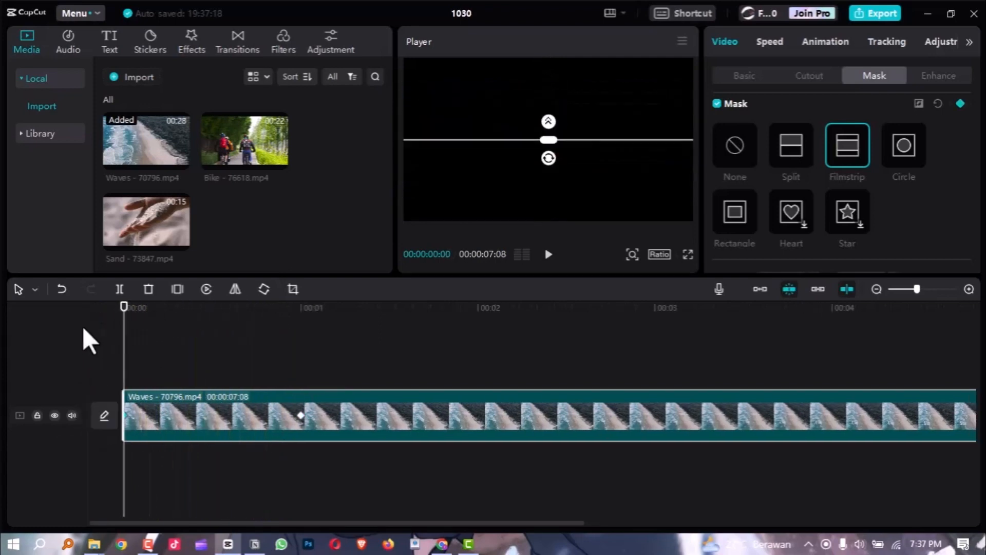
{"action": "key", "text": "ctrl+shift+f"}
{"action": "key", "text": "space"}
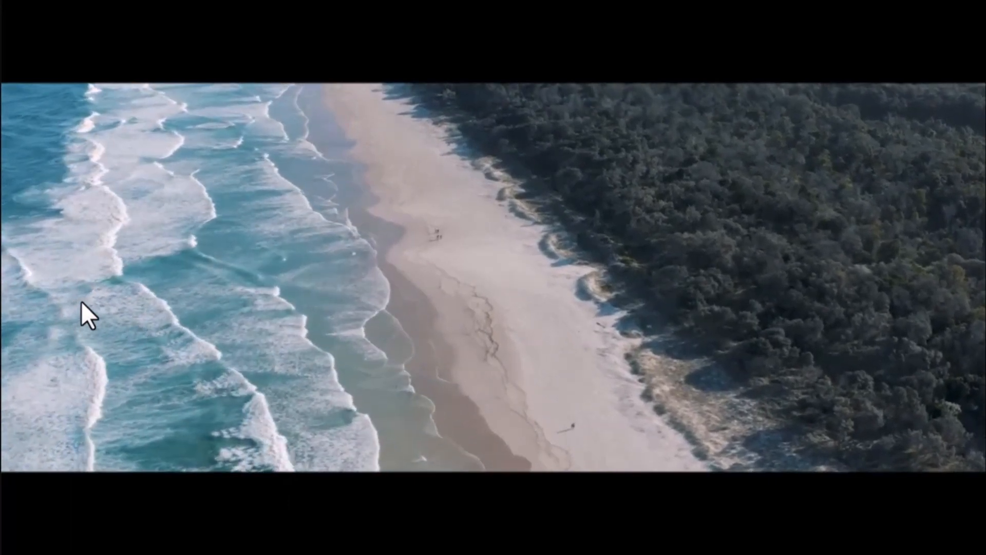
{"action": "key", "text": "Escape"}
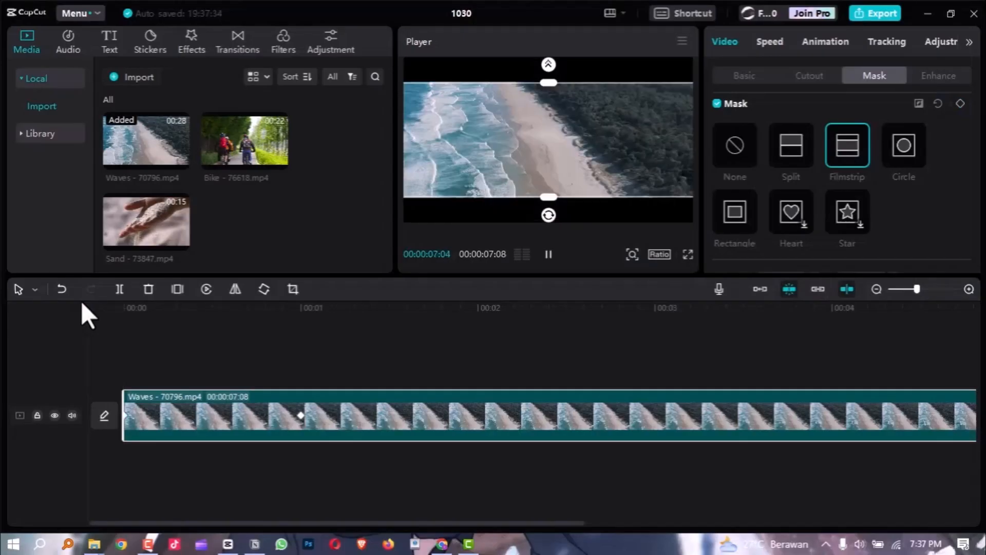
{"action": "scroll", "coordinate": [399, 405], "scroll_direction": "down", "scroll_amount": 1}
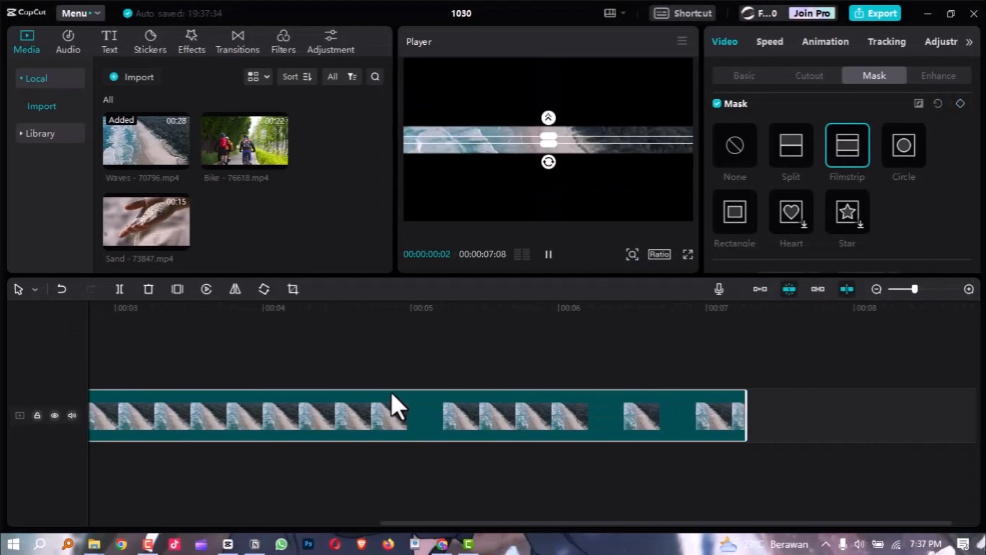
{"action": "scroll", "coordinate": [389, 390], "scroll_direction": "down", "scroll_amount": 3}
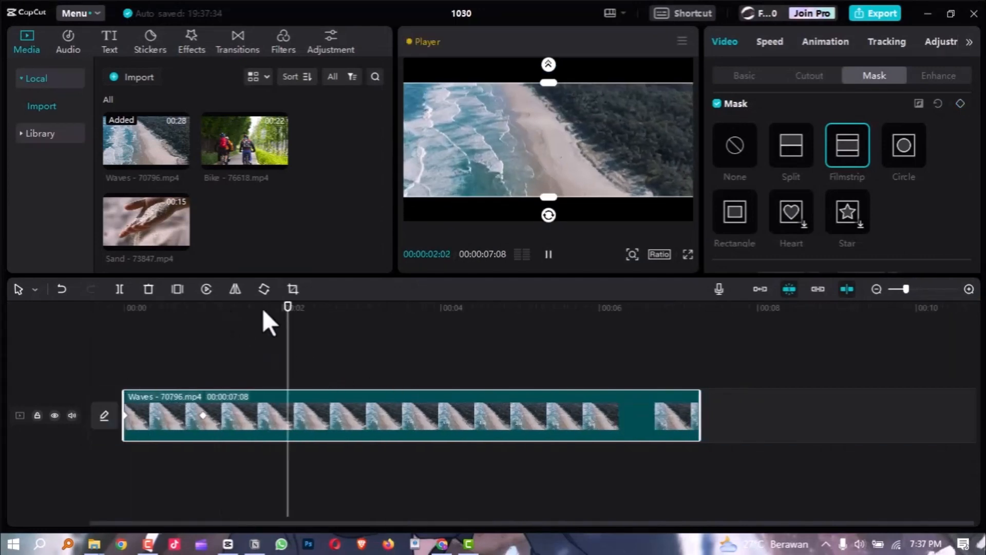
{"action": "left_click", "coordinate": [403, 310]}
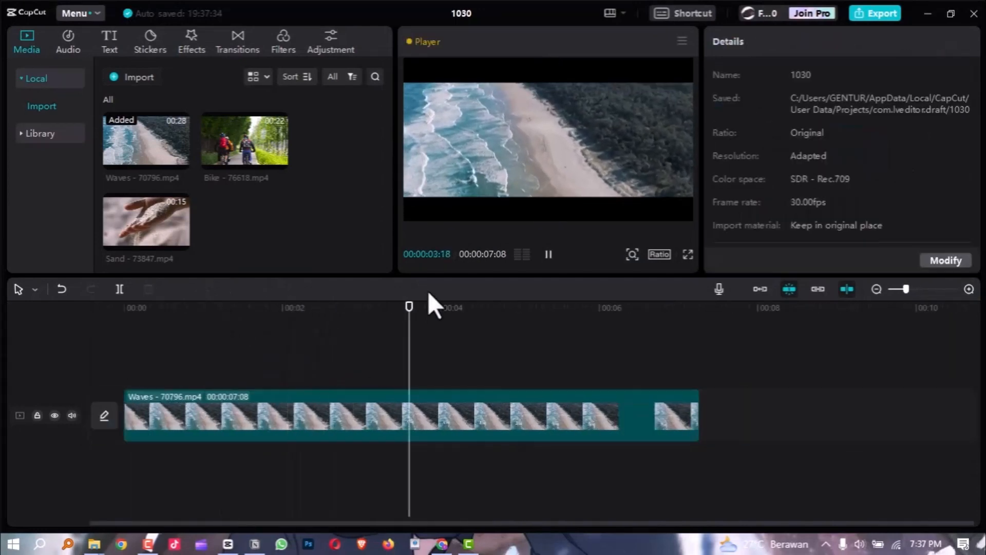
{"action": "left_click", "coordinate": [548, 255]}
{"action": "scroll", "coordinate": [430, 387], "scroll_direction": "down", "scroll_amount": 3}
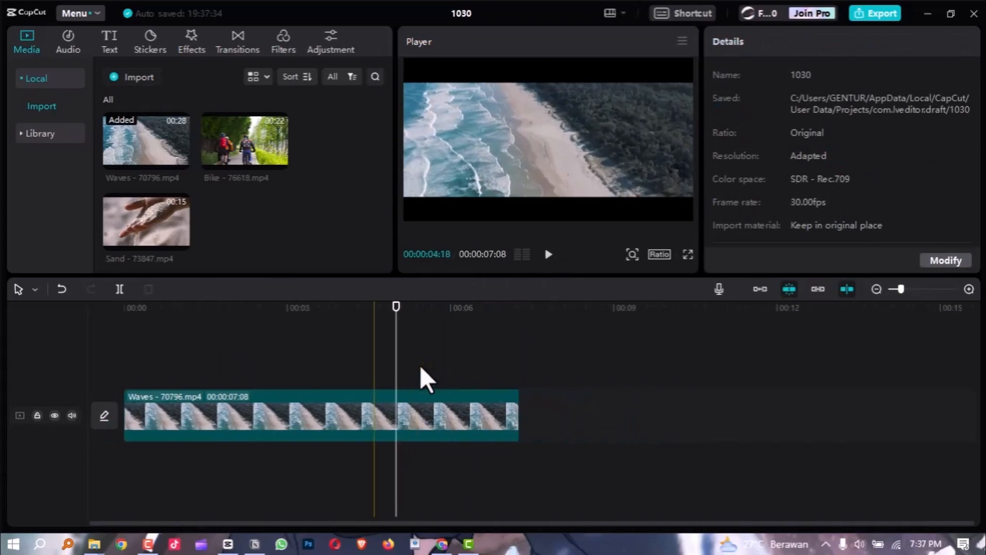
{"action": "scroll", "coordinate": [339, 371], "scroll_direction": "down", "scroll_amount": 1}
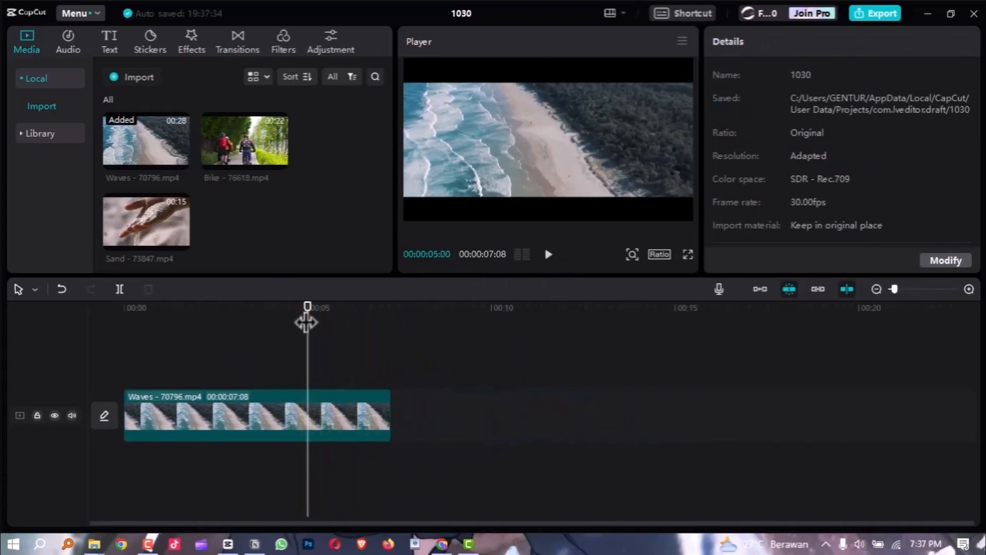
{"action": "left_click_drag", "start_coordinate": [306, 322], "coordinate": [99, 342]}
{"action": "scroll", "coordinate": [198, 399], "scroll_direction": "up", "scroll_amount": 1}
{"action": "left_click", "coordinate": [193, 399]}
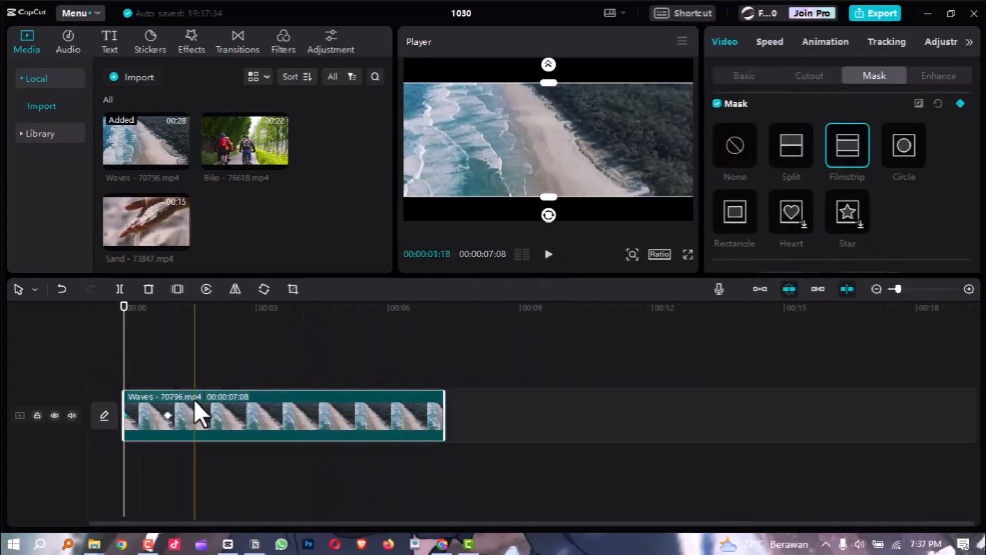
{"action": "left_click", "coordinate": [241, 322]}
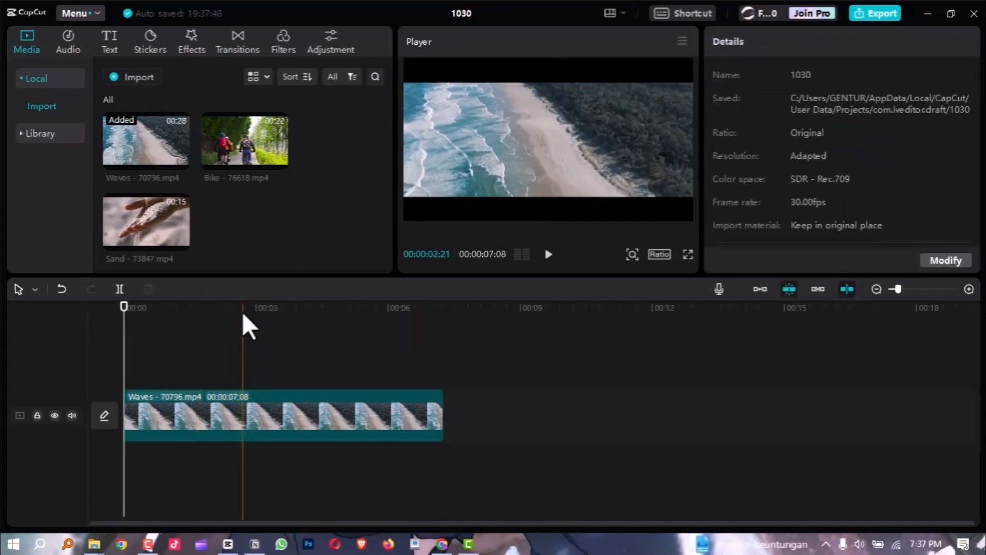
Add a mask keyframe to the Waves clip at the 00:06 mark, keeping the Filmstrip mask open.
{"action": "left_click", "coordinate": [262, 436]}
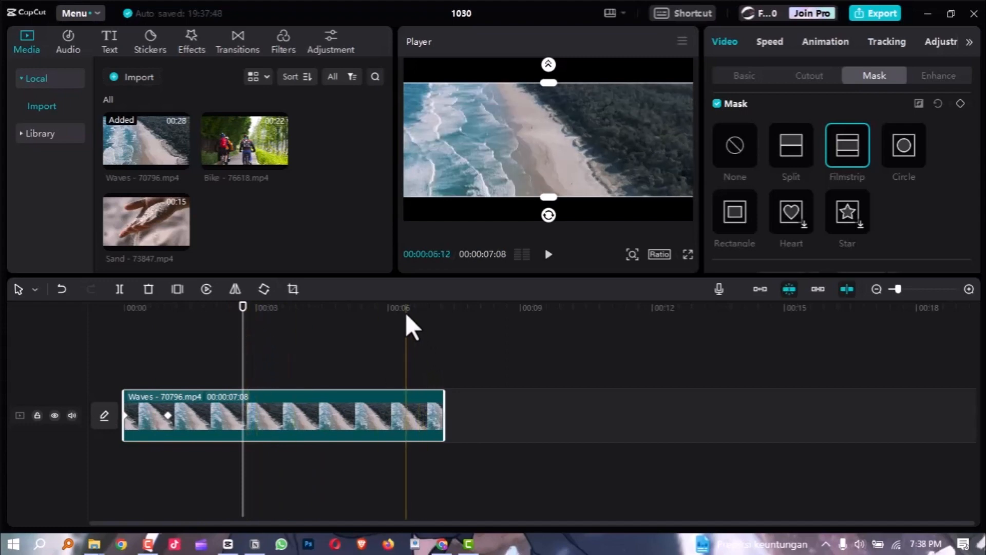
{"action": "left_click_drag", "start_coordinate": [406, 306], "coordinate": [423, 307]}
{"action": "scroll", "coordinate": [495, 405], "scroll_direction": "up", "scroll_amount": 4}
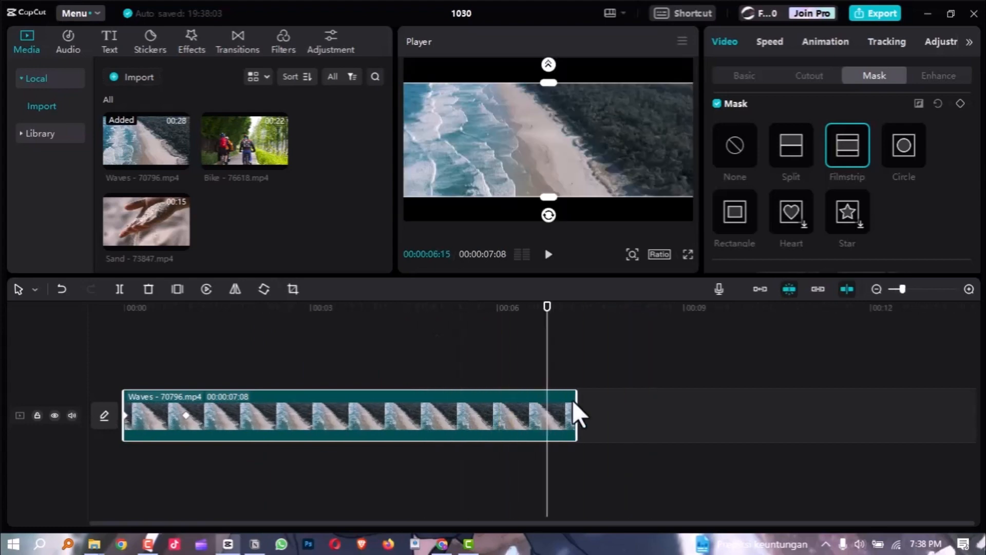
{"action": "scroll", "coordinate": [846, 415], "scroll_direction": "up", "scroll_amount": 3}
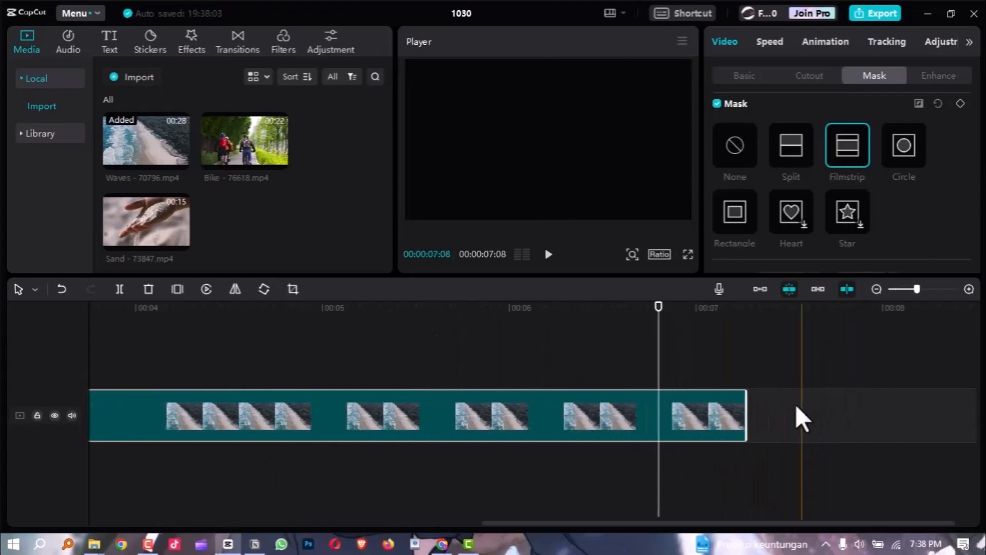
{"action": "left_click_drag", "start_coordinate": [611, 304], "coordinate": [400, 329]}
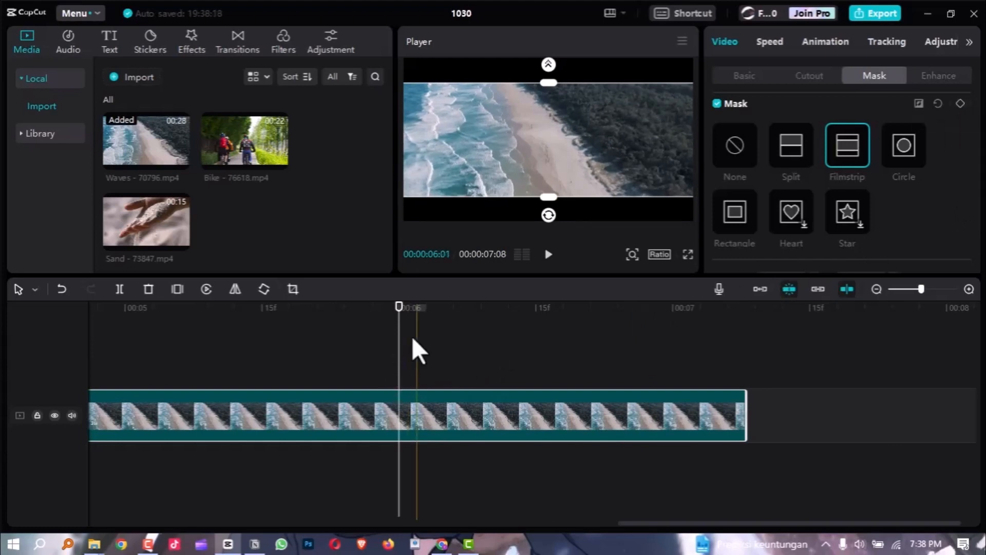
{"action": "left_click", "coordinate": [960, 103]}
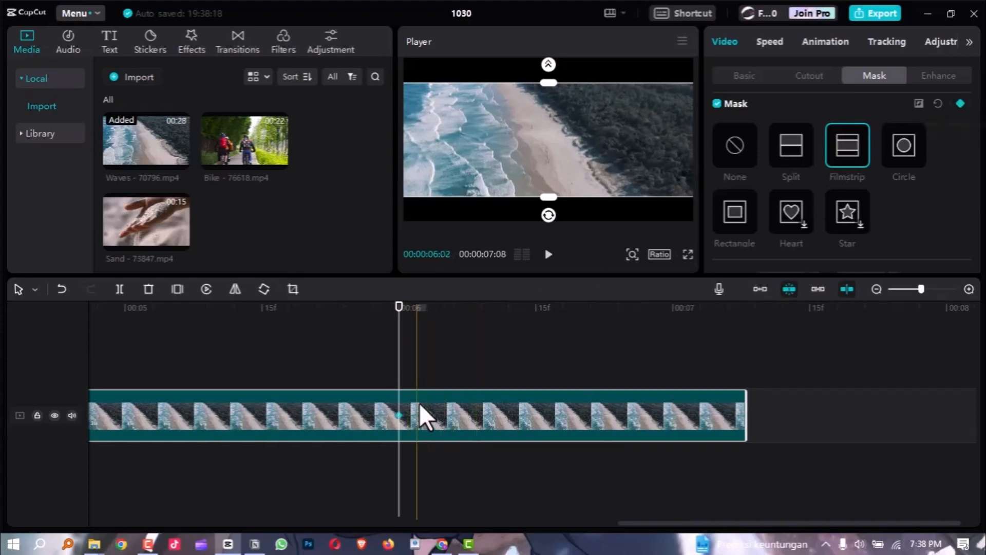
At the Waves clip's end, 00:00:07:08, close the Filmstrip mask to a thin centre line to set the closing keyframe.
{"action": "scroll", "coordinate": [386, 422], "scroll_direction": "down", "scroll_amount": 1}
{"action": "scroll", "coordinate": [386, 421], "scroll_direction": "down", "scroll_amount": 3}
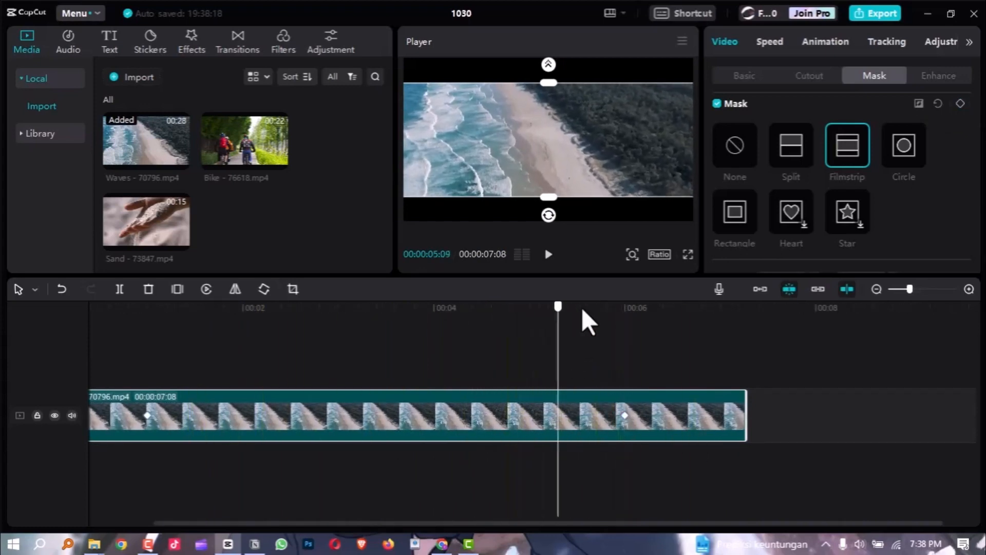
{"action": "left_click", "coordinate": [650, 324]}
{"action": "key", "text": "space"}
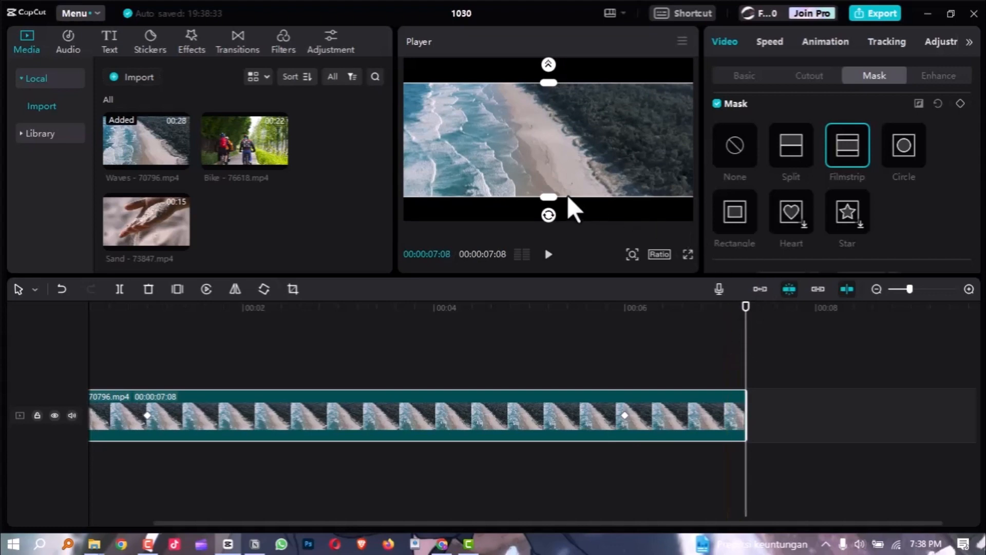
{"action": "left_click_drag", "start_coordinate": [546, 200], "coordinate": [562, 127]}
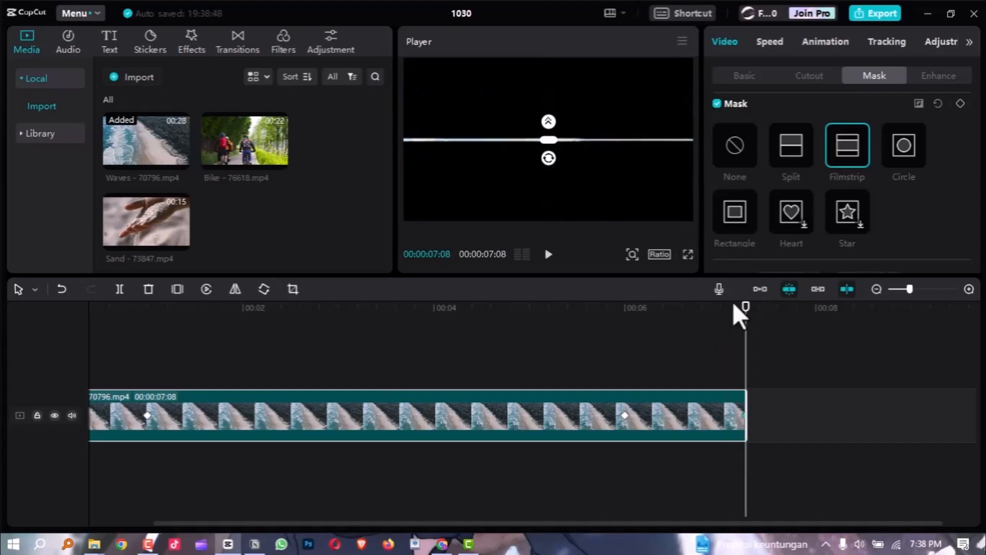
Check the closing keyframe at the Waves clip's end and play the Filmstrip closing in full screen.
{"action": "scroll", "coordinate": [793, 432], "scroll_direction": "up", "scroll_amount": 2}
{"action": "scroll", "coordinate": [776, 430], "scroll_direction": "up", "scroll_amount": 2}
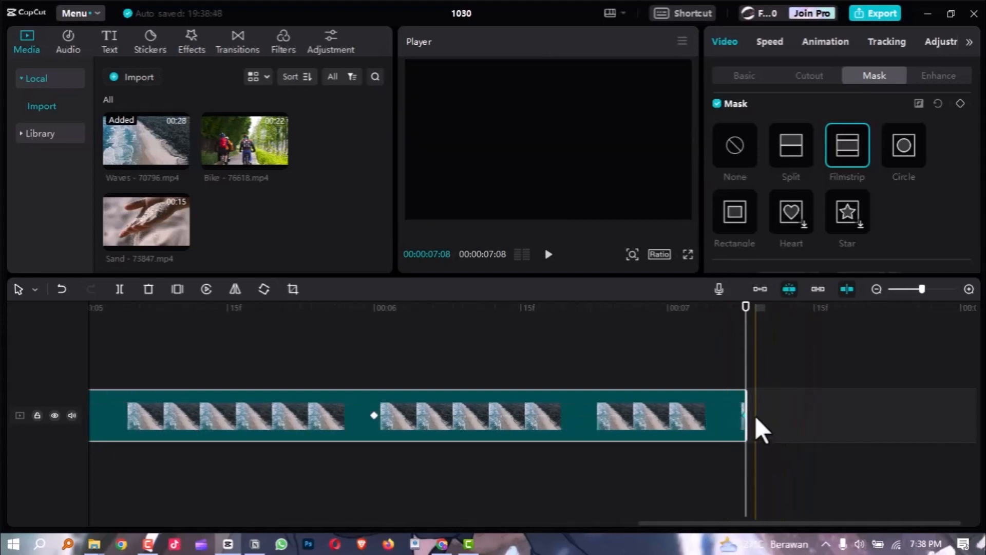
{"action": "left_click", "coordinate": [696, 311]}
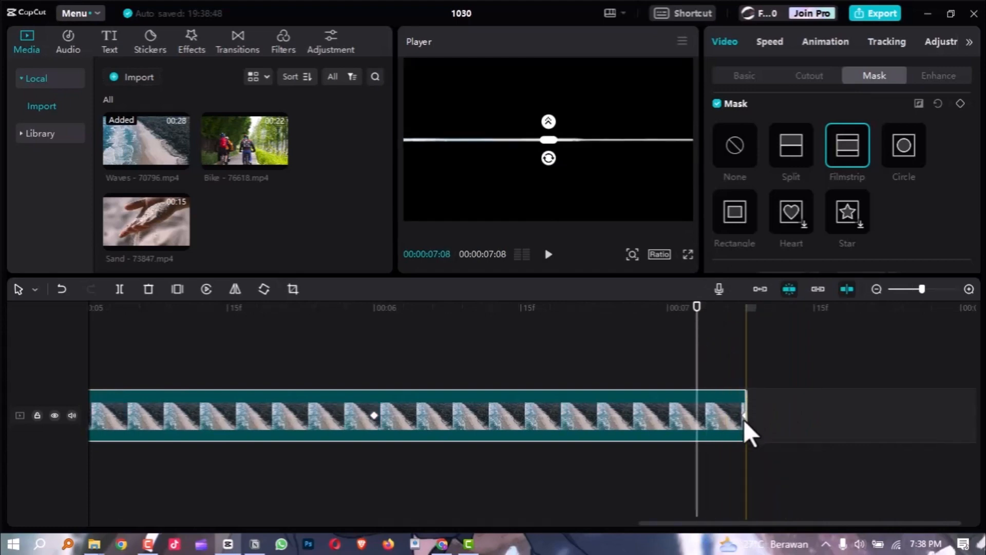
{"action": "scroll", "coordinate": [743, 420], "scroll_direction": "down", "scroll_amount": 3}
{"action": "scroll", "coordinate": [622, 408], "scroll_direction": "down", "scroll_amount": 1}
{"action": "left_click_drag", "start_coordinate": [548, 308], "coordinate": [522, 332]}
{"action": "key", "text": "ctrl+shift+f"}
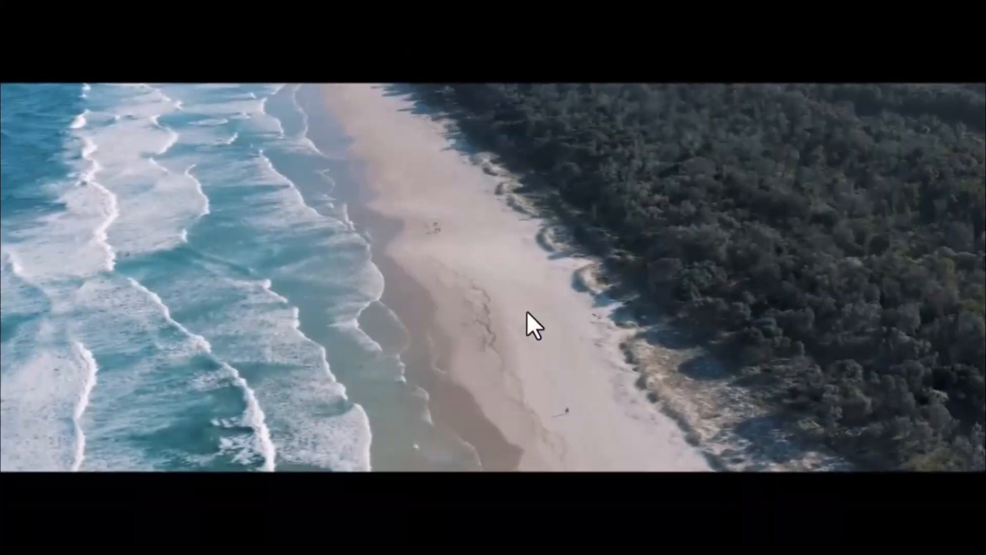
{"action": "key", "text": "space"}
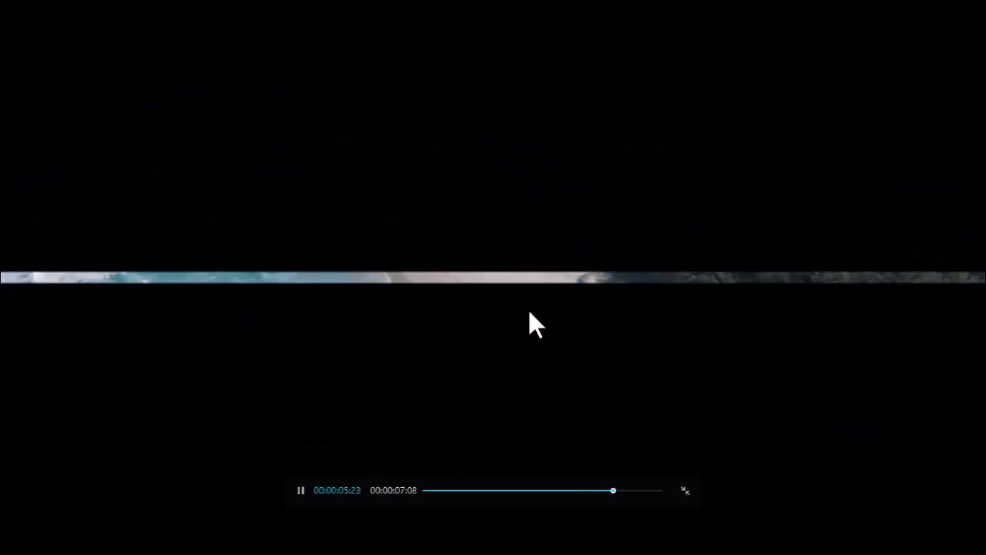
{"action": "key", "text": "Escape"}
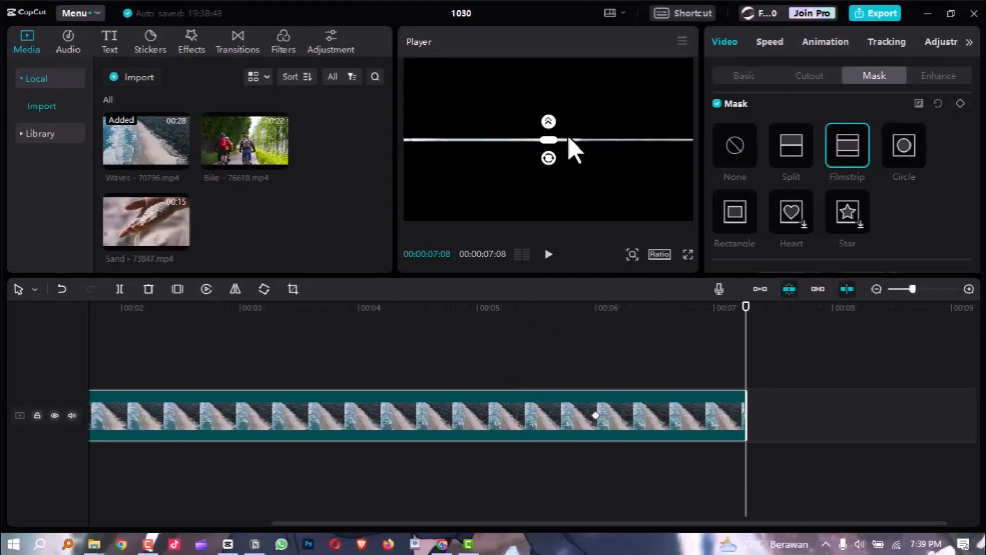
Add the library's black B&W clip directly after the Waves clip and trim it so the timeline ends at 00:00:07:22.
{"action": "left_click", "coordinate": [19, 133]}
{"action": "left_click_drag", "start_coordinate": [245, 114], "coordinate": [752, 431]}
{"action": "left_click_drag", "start_coordinate": [865, 397], "coordinate": [801, 399]}
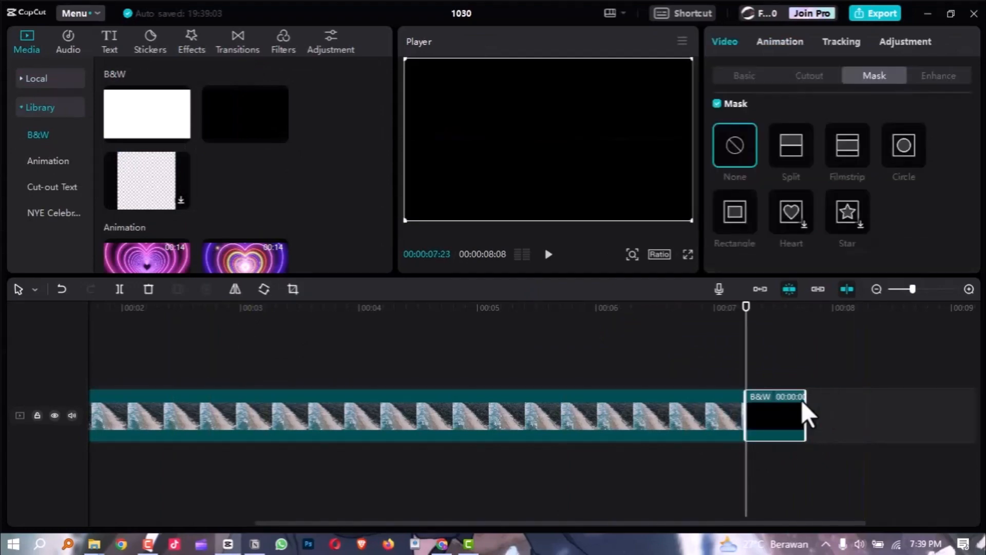
Play the closing with the black clip in the player and from about 00:00:06:02 in full screen.
{"action": "left_click", "coordinate": [565, 318]}
{"action": "key", "text": "space"}
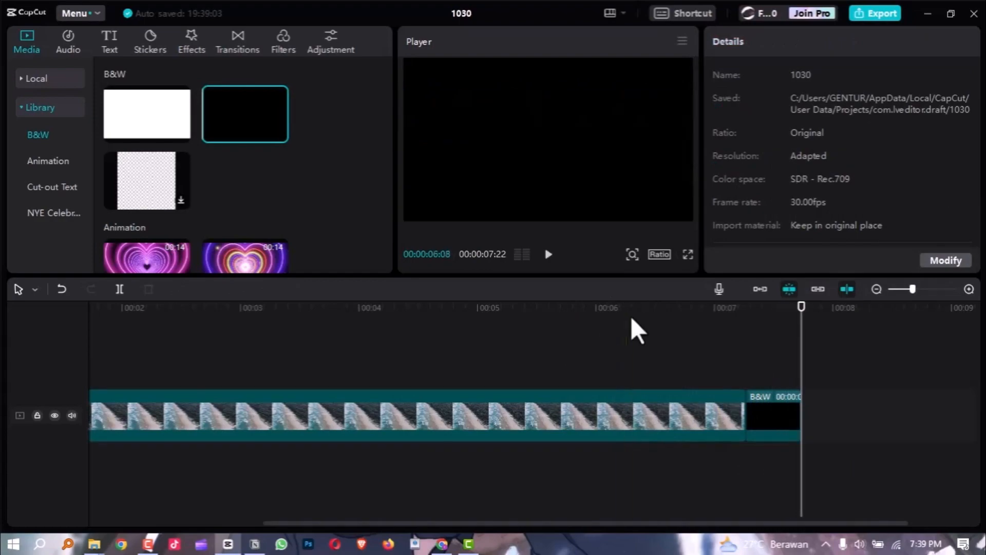
{"action": "left_click", "coordinate": [605, 309]}
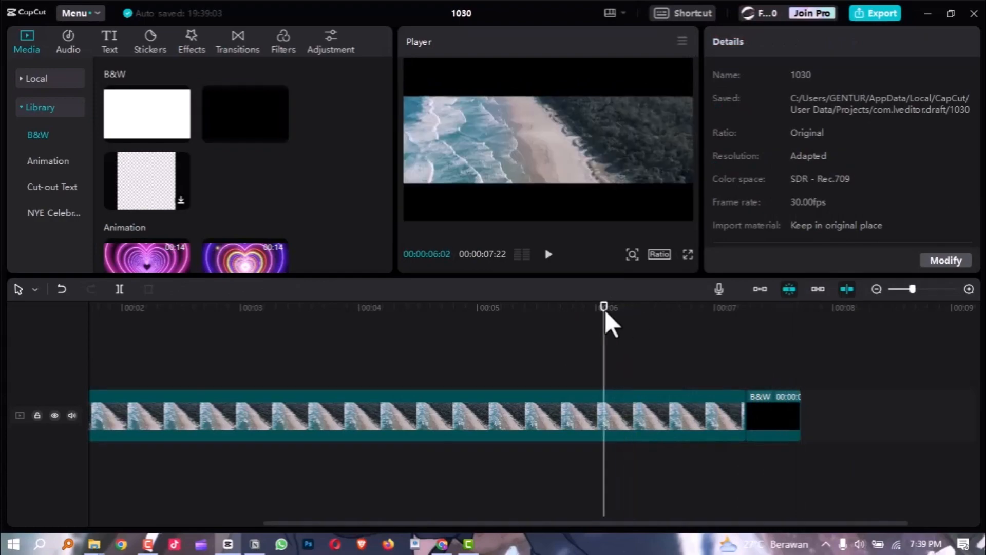
{"action": "key", "text": "ctrl+shift+f"}
{"action": "key", "text": "space"}
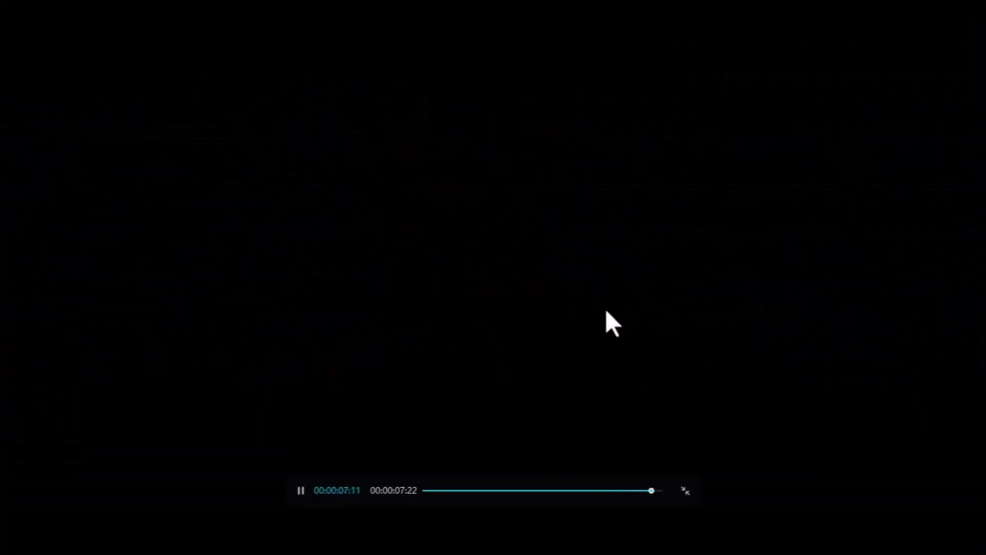
{"action": "scroll", "coordinate": [547, 396], "scroll_direction": "down", "scroll_amount": 5}
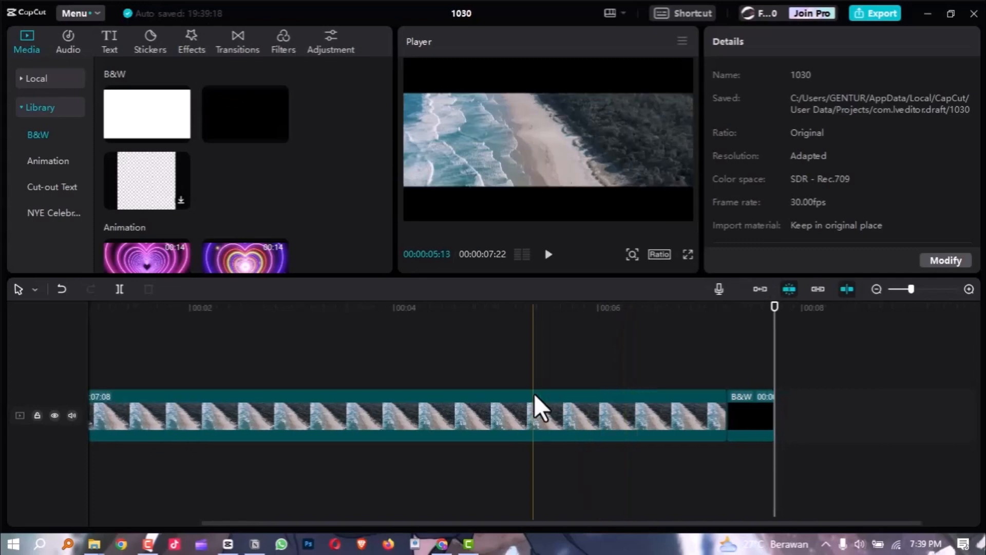
Select the Waves clip and scrub from 00:00:02:04 to 00:00:05:11 to review the open Filmstrip mask.
{"action": "left_click", "coordinate": [263, 355]}
{"action": "left_click", "coordinate": [464, 424]}
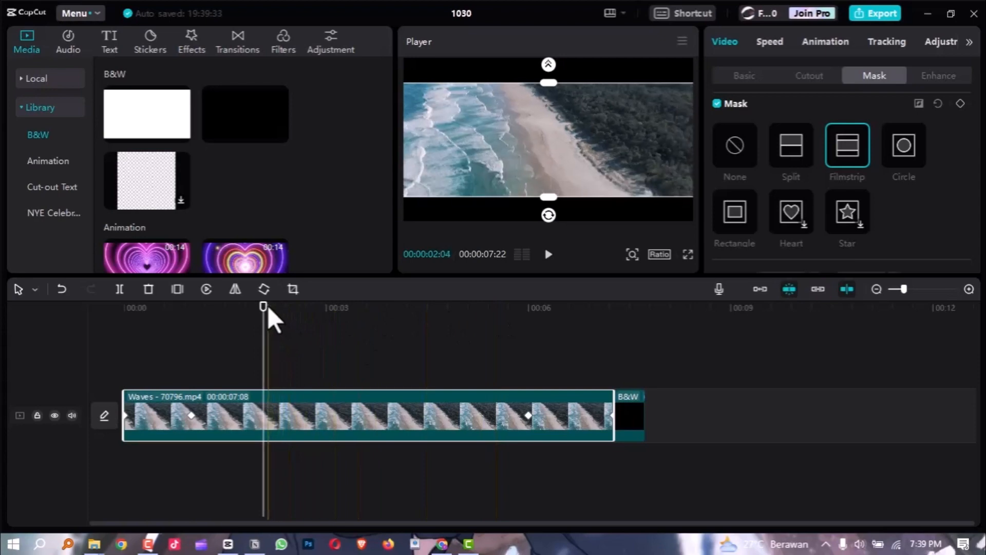
{"action": "left_click_drag", "start_coordinate": [266, 307], "coordinate": [485, 362]}
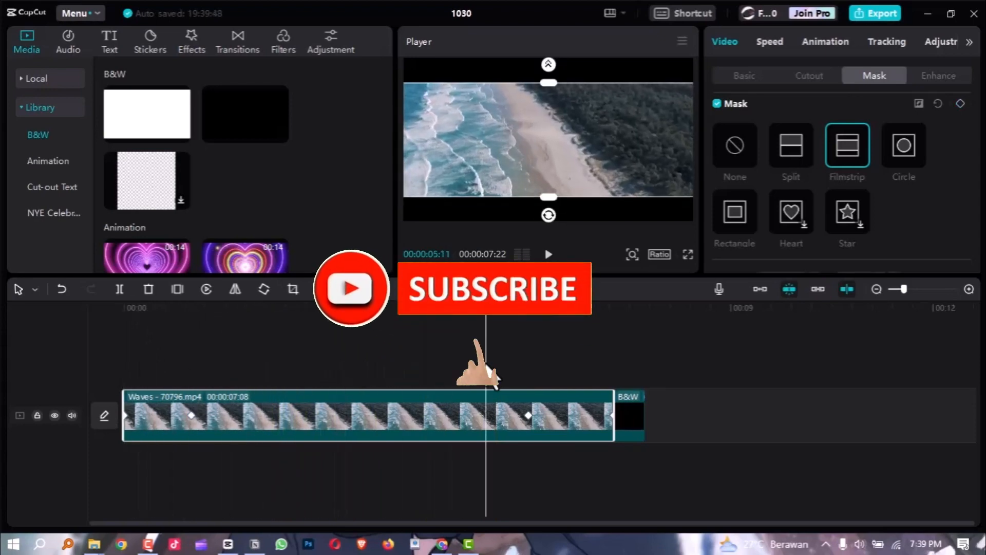